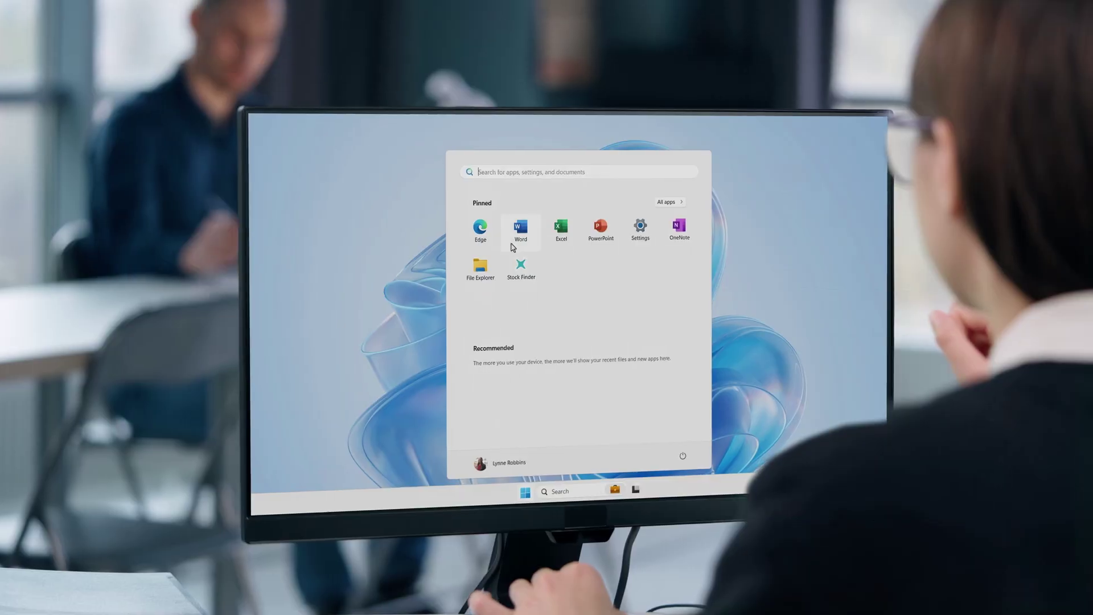
Step: Open the Stock Finder app, then connect to the Shift Manager Cloud PC
click(521, 267)
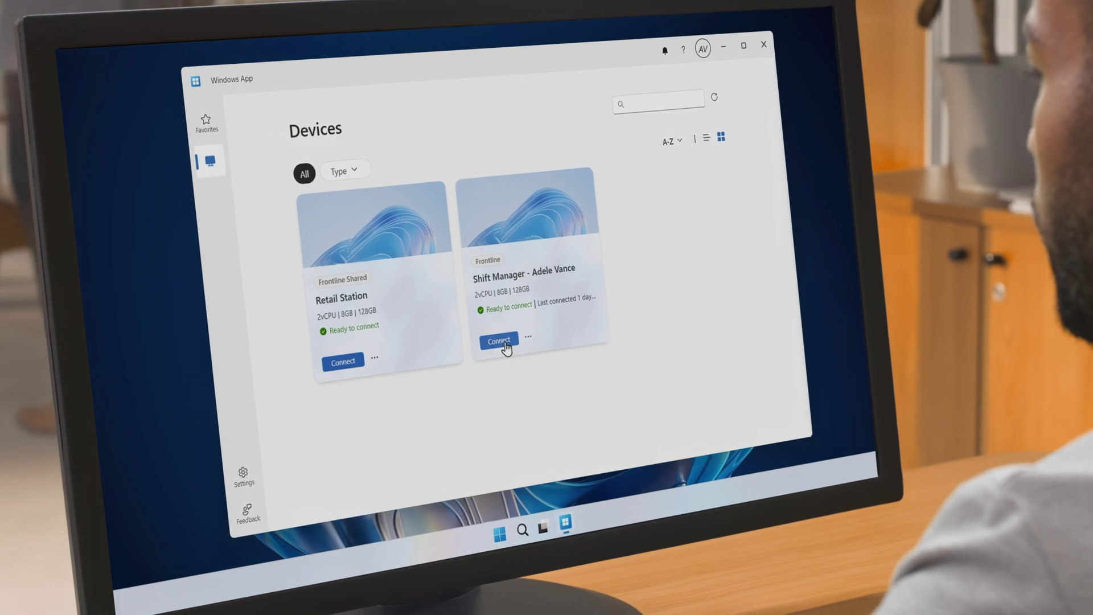
click(502, 341)
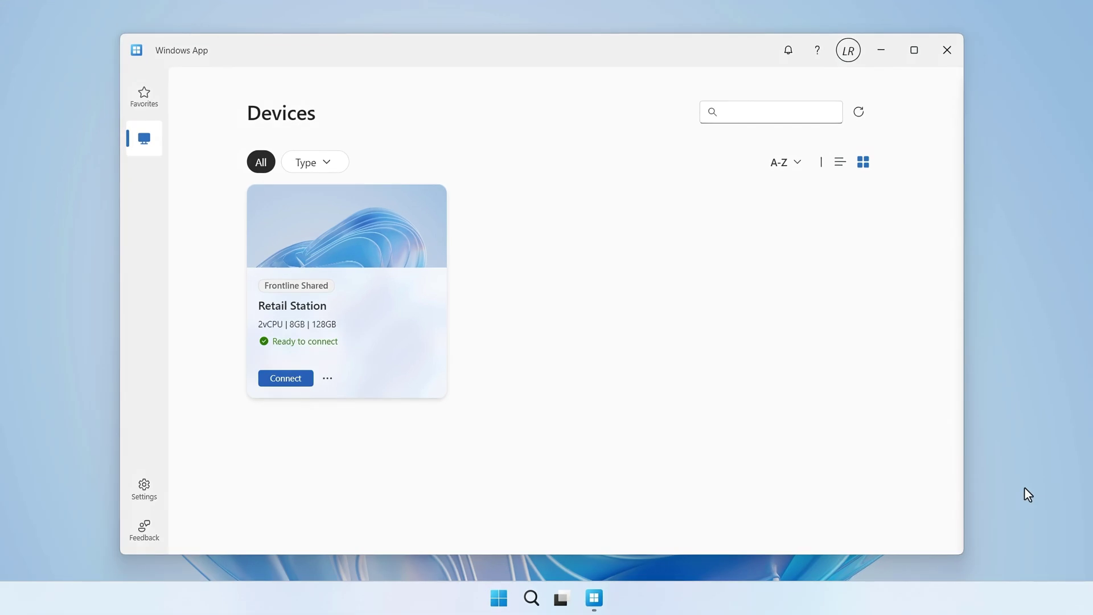
Step: Connect to the Retail Station Cloud PC and launch Stock Finder from Start
click(284, 380)
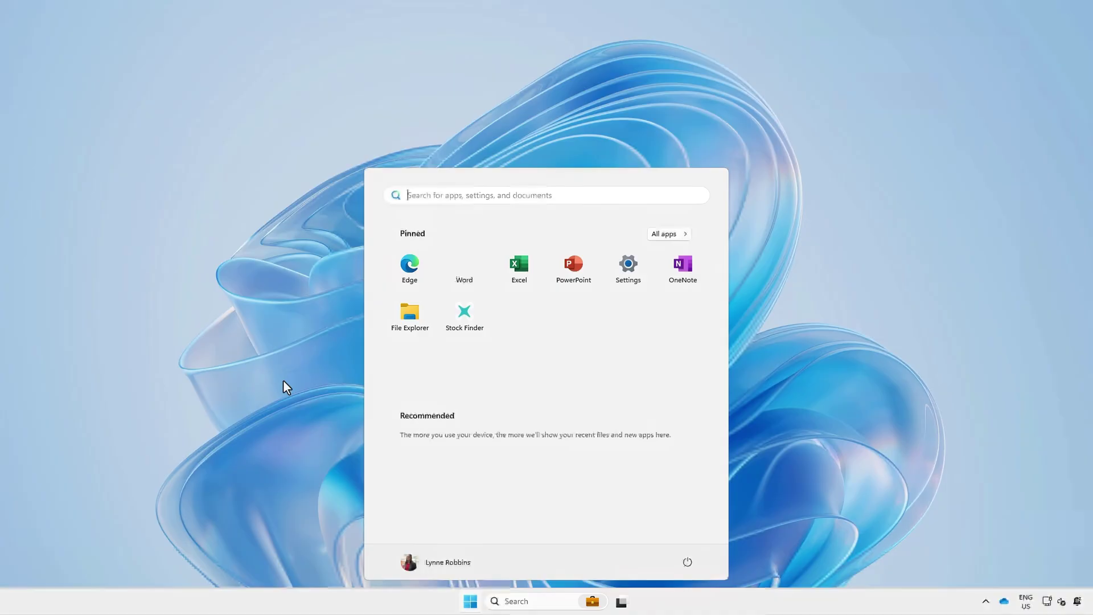
key(Tab)
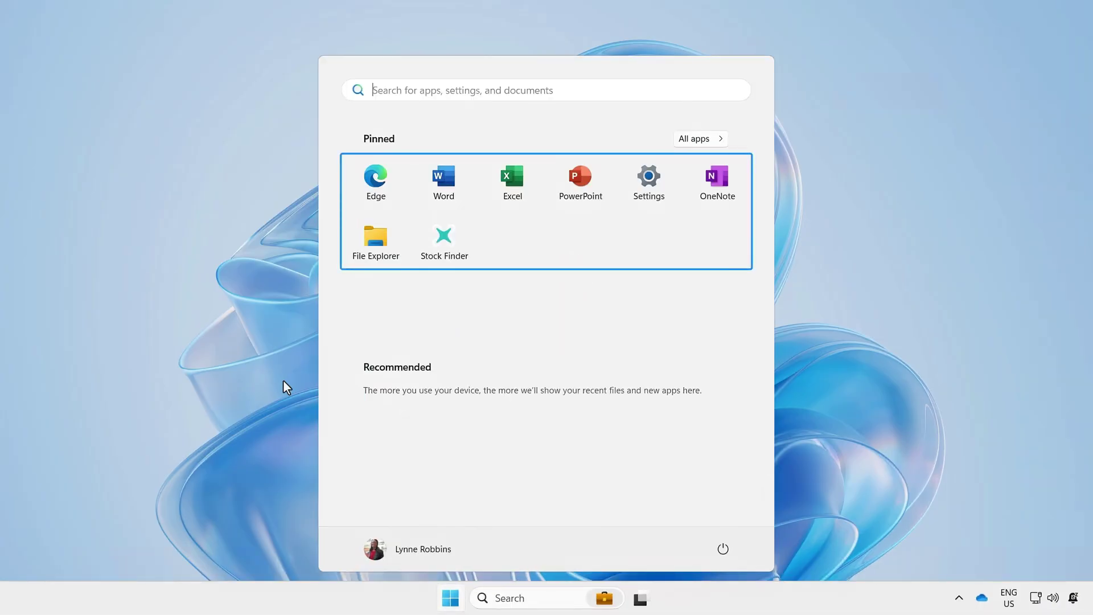
key(Tab)
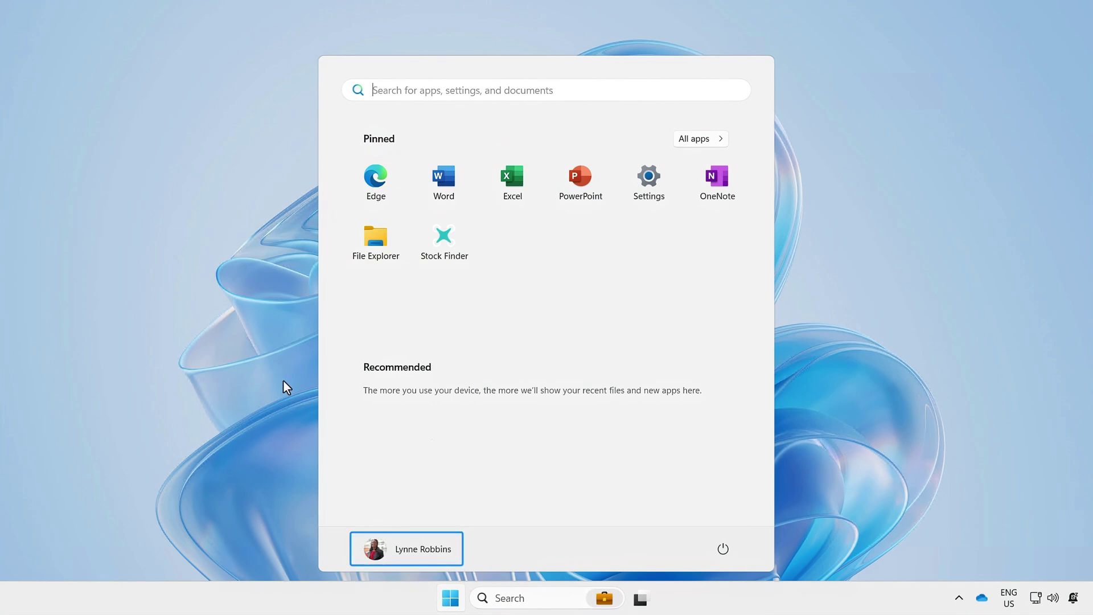
key(Tab)
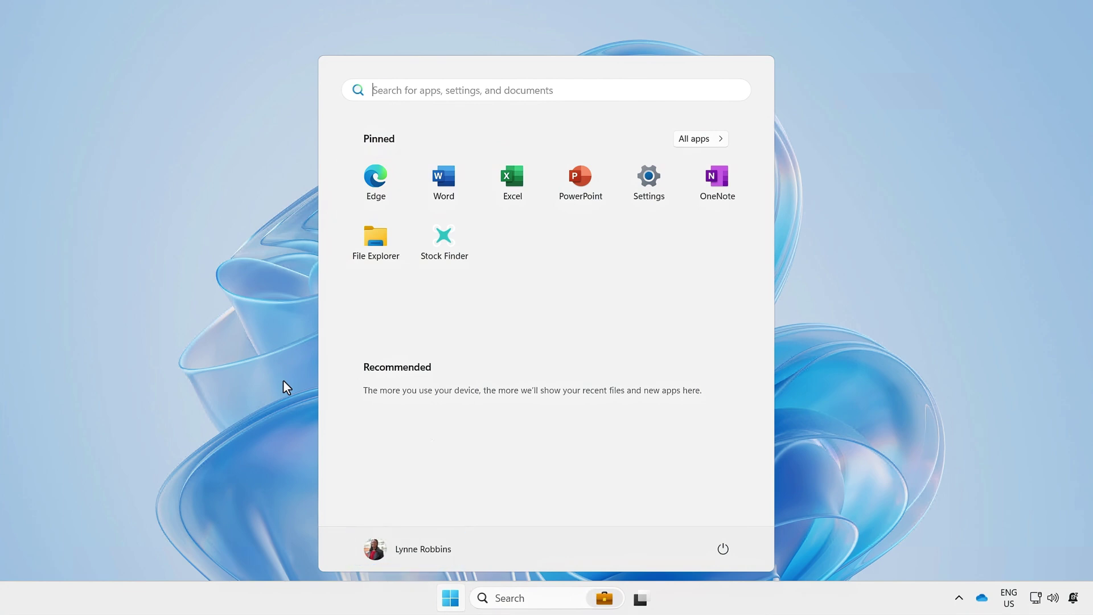
click(443, 238)
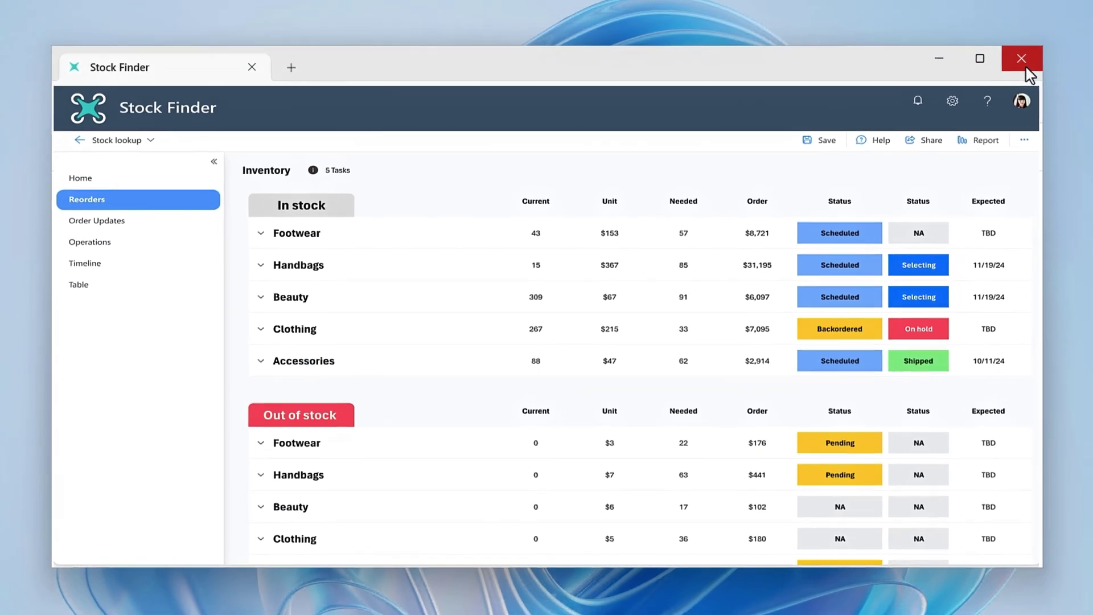
Step: Close Stock Finder and sign out of the Retail Station session
click(1044, 50)
click(447, 600)
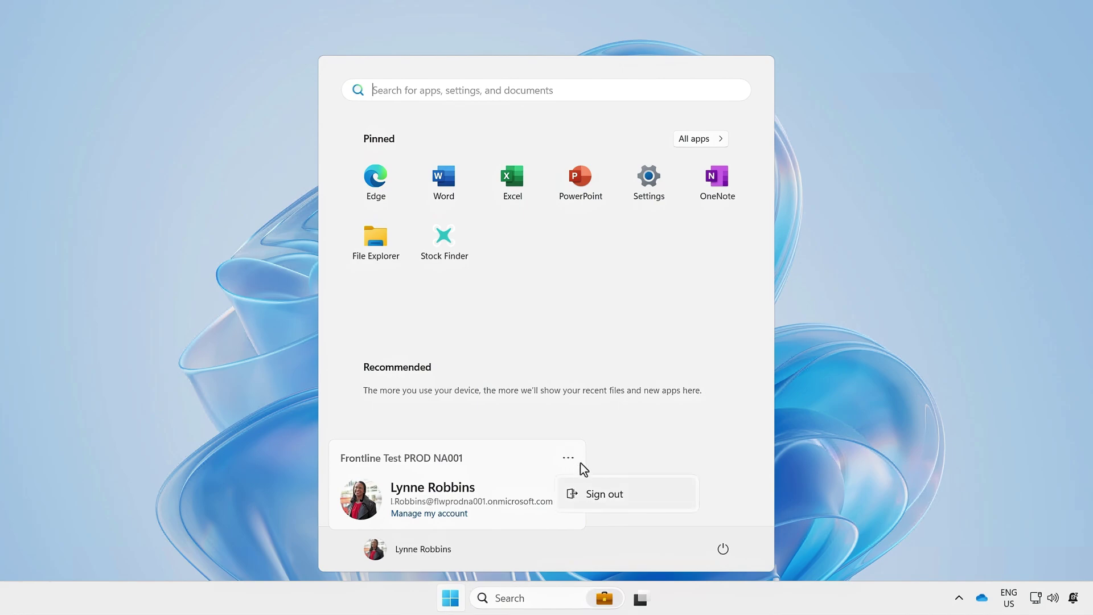
click(599, 494)
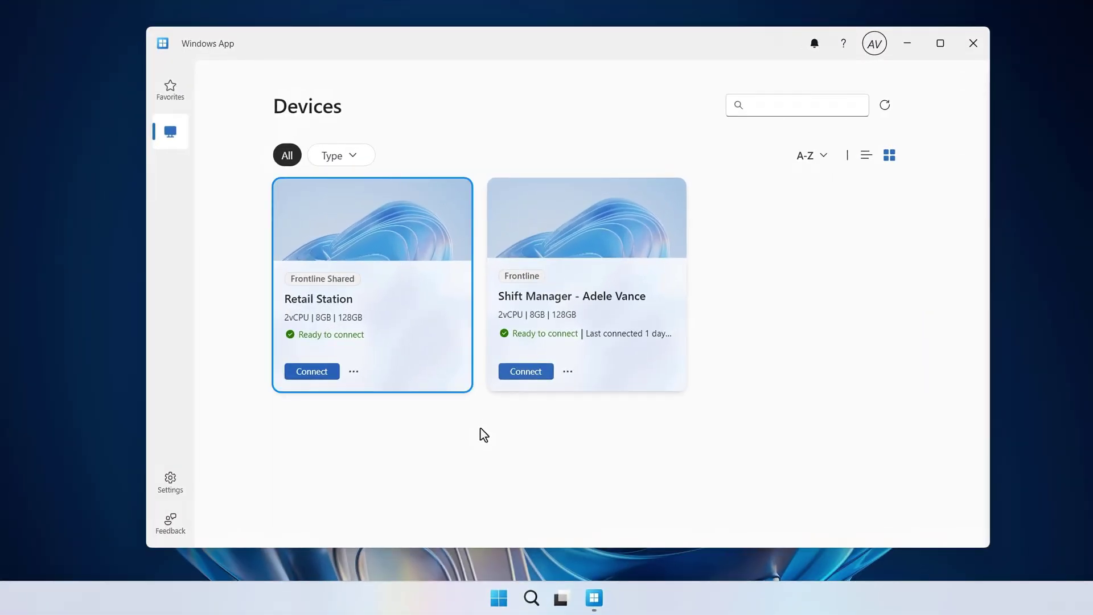
Step: Connect to the Shift Manager Cloud PC and bring up its Start menu
key(Right)
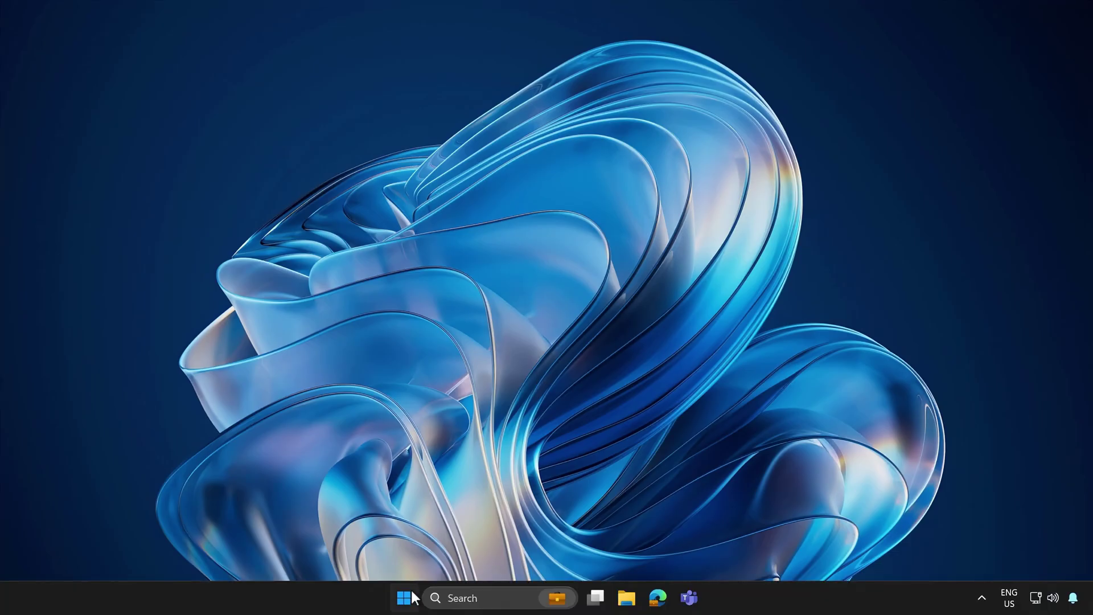
click(404, 599)
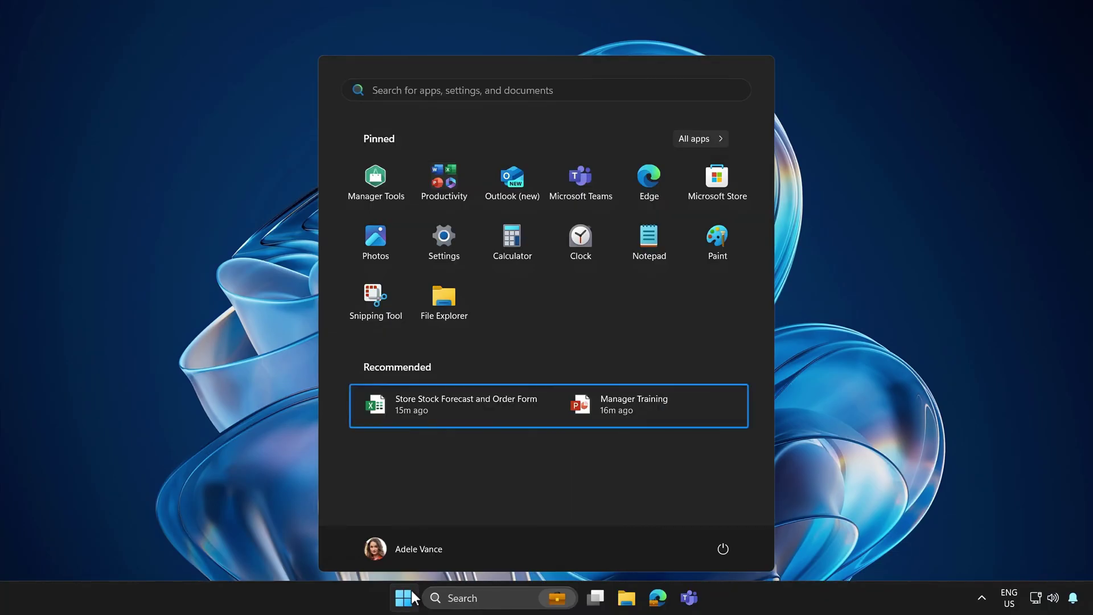
key(Up)
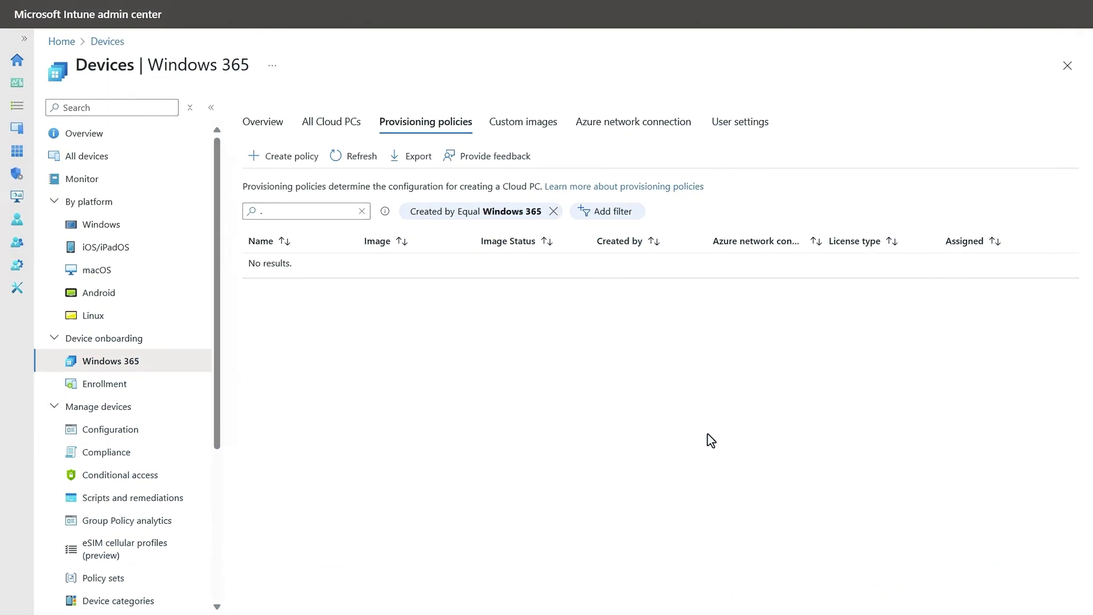
Step: Start a new Windows 365 provisioning policy and focus its Name field
click(274, 164)
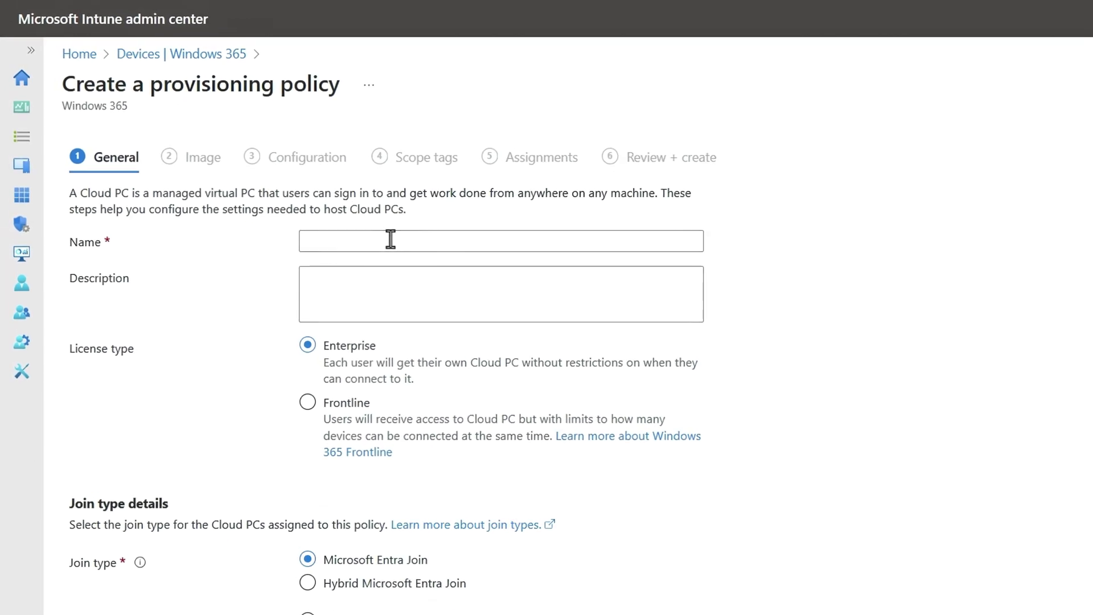
click(394, 242)
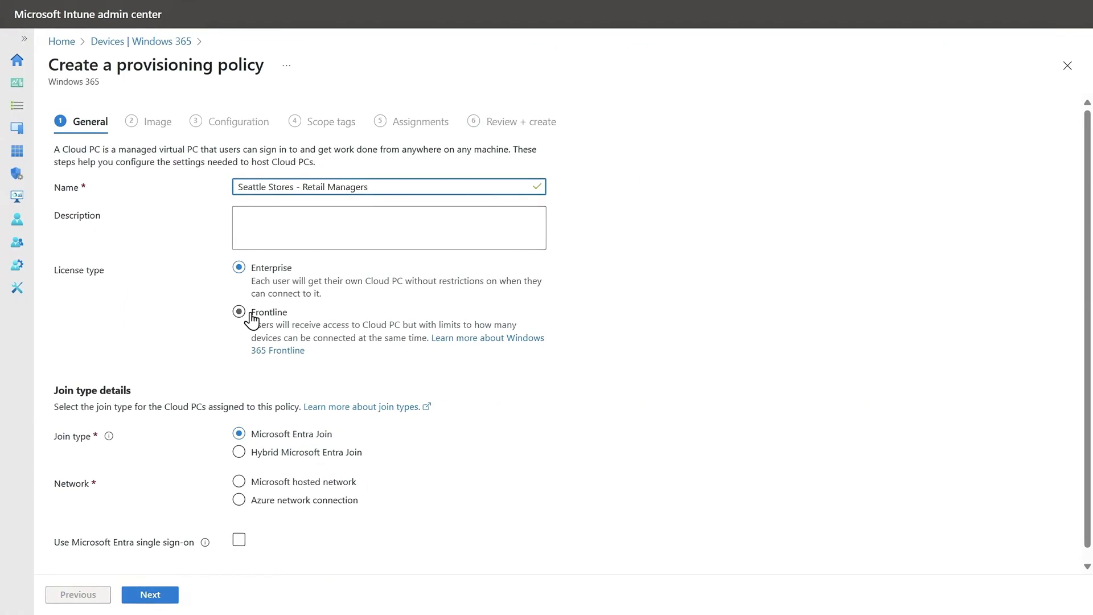
Step: Choose Frontline licensing, Microsoft hosted network and US West geography, then advance to Image
click(318, 404)
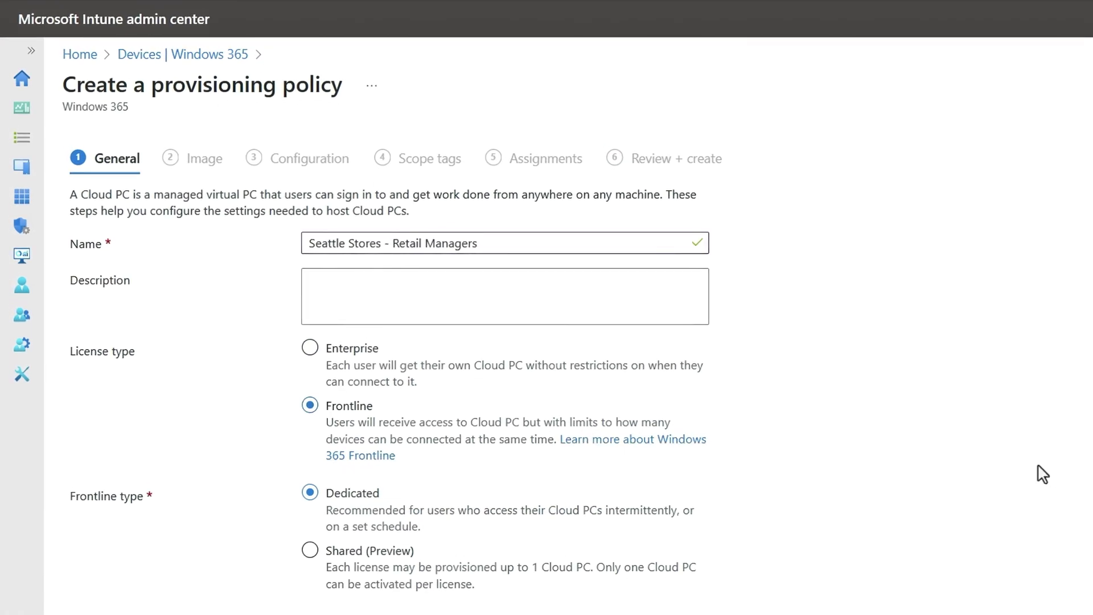
scroll(1042, 474, down, 2)
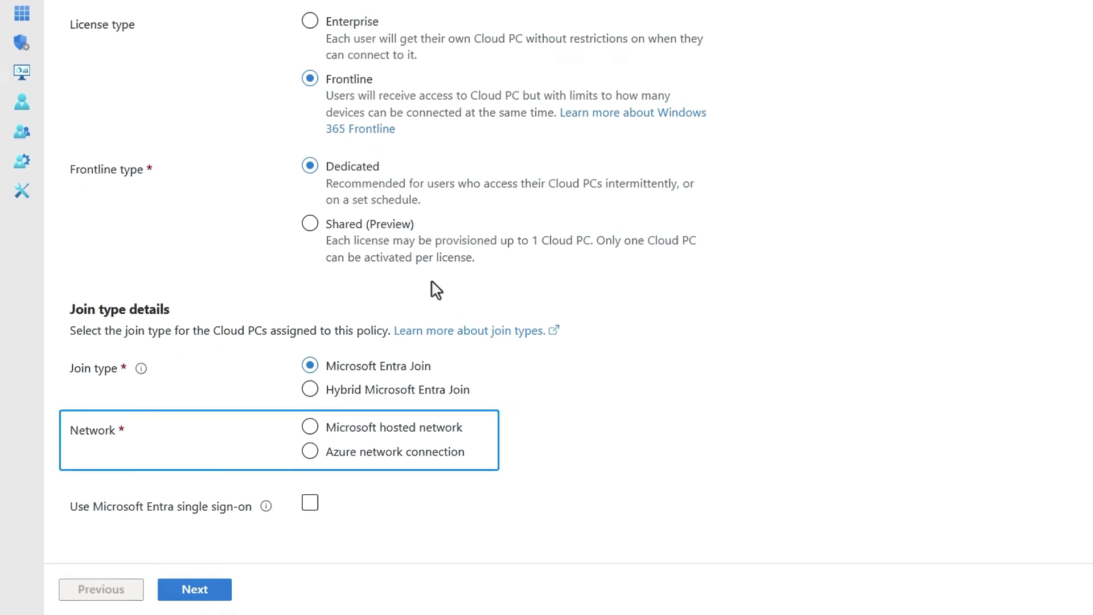
click(375, 429)
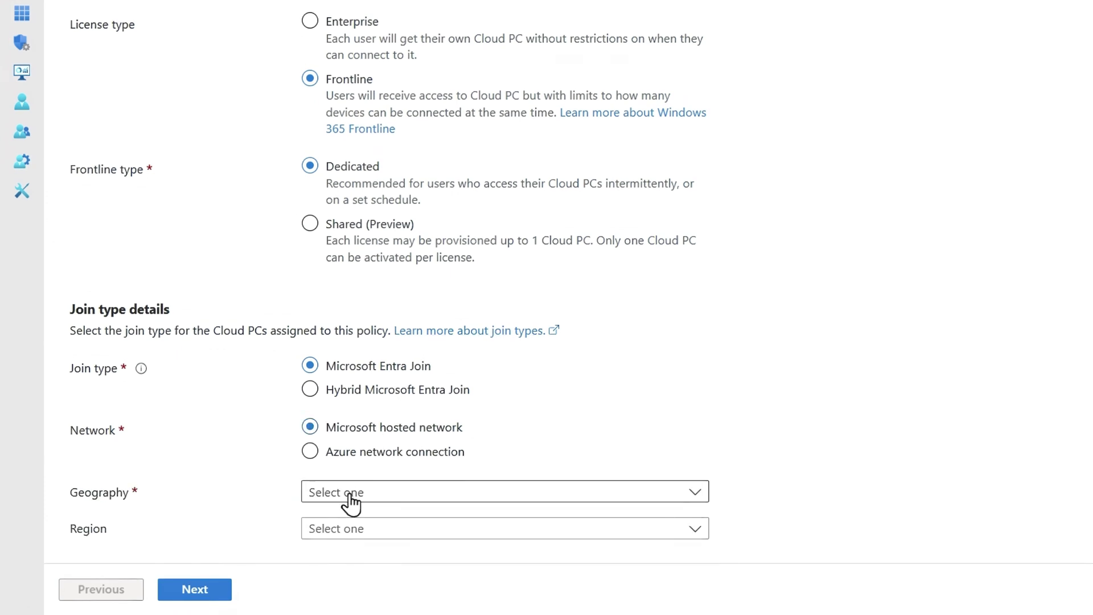
click(349, 493)
drag(702, 422, 692, 458)
click(683, 462)
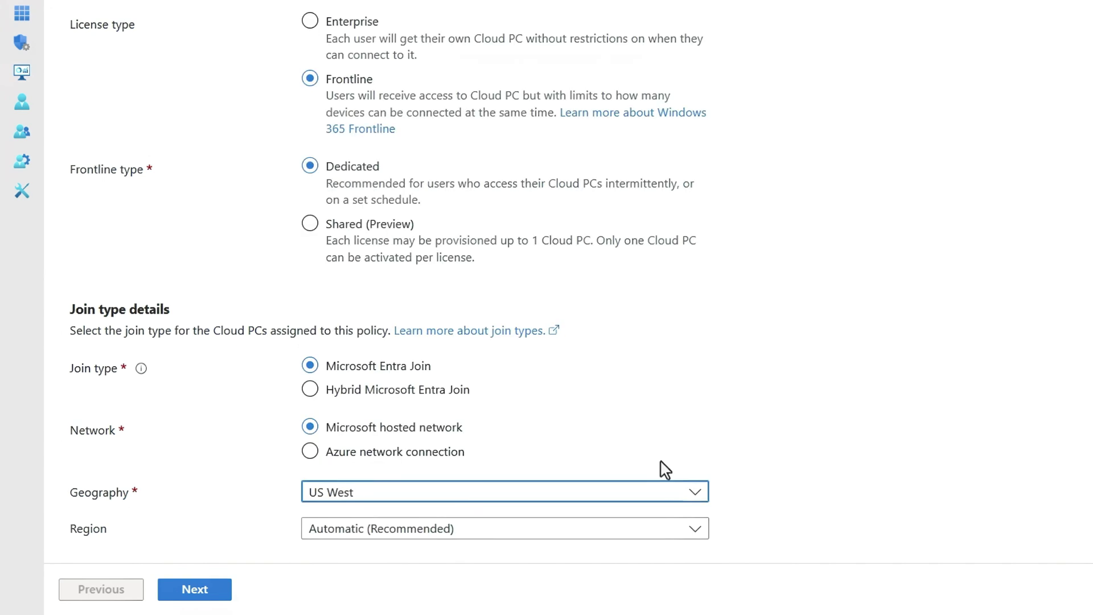
scroll(546, 342, down, 1)
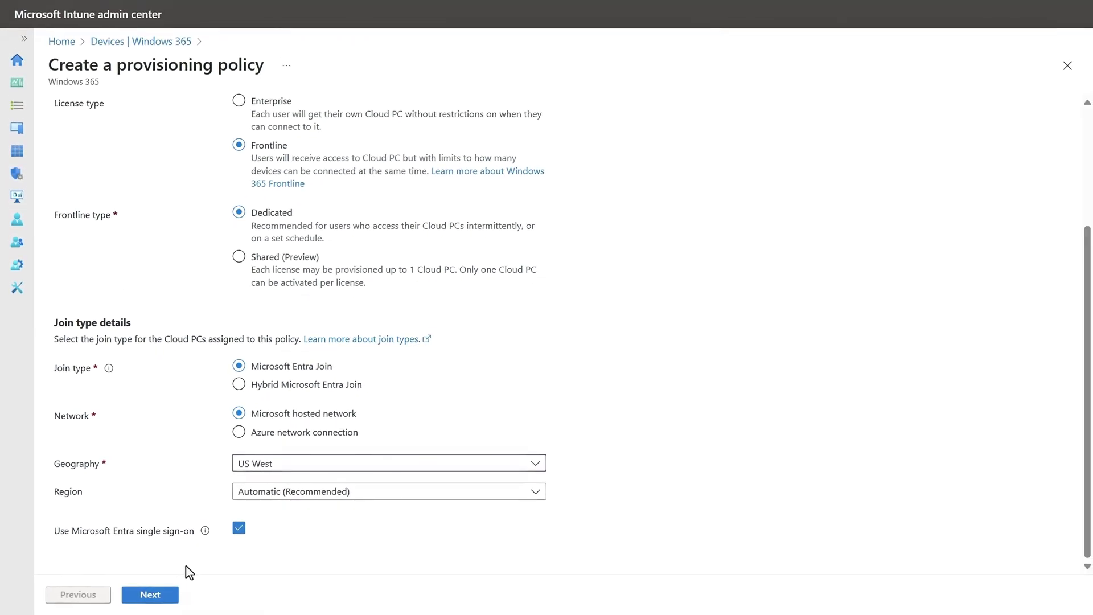
click(154, 595)
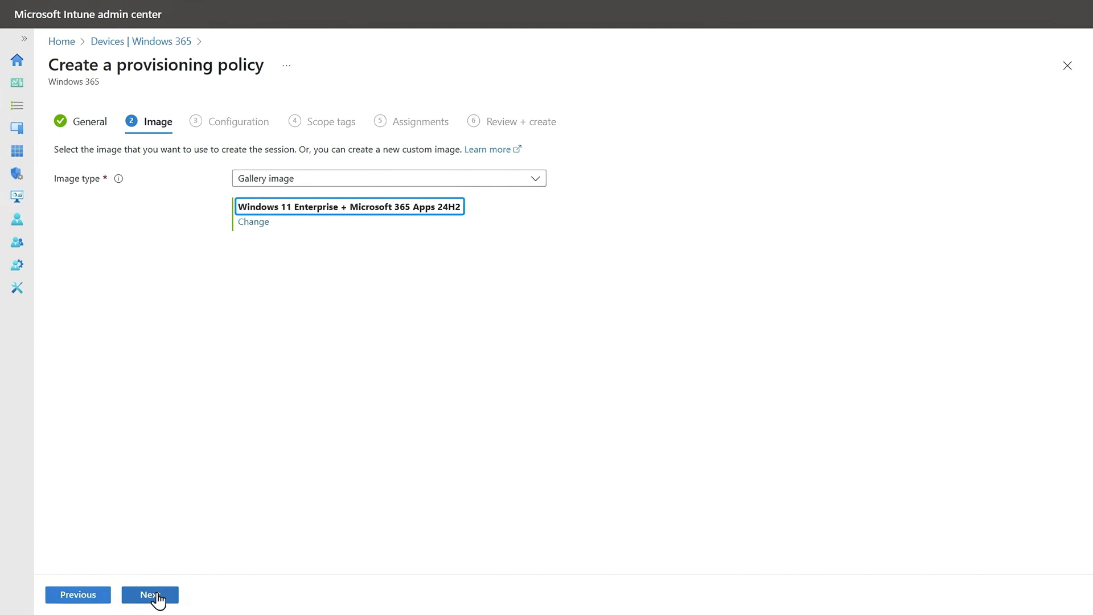
Step: Add the Retail Managers - Seattle stores group to the policy assignments
click(154, 596)
click(154, 595)
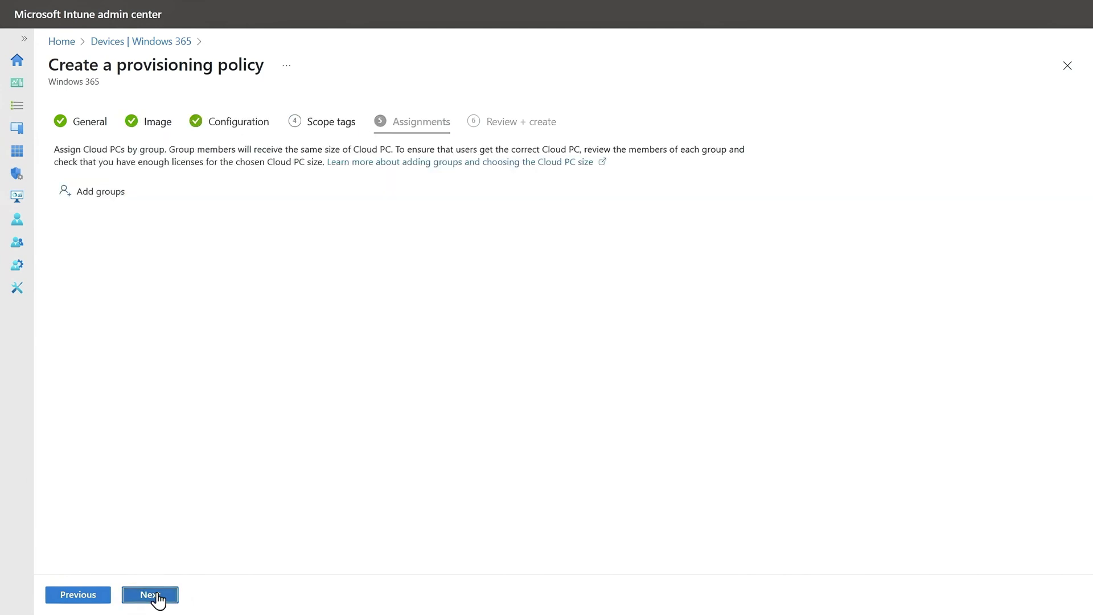
click(96, 193)
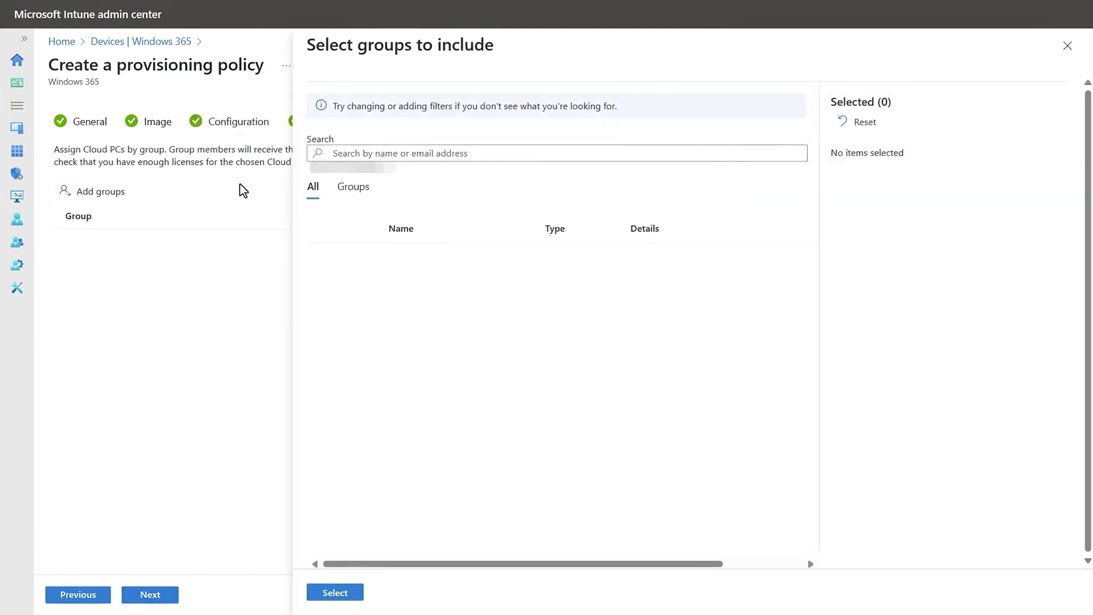
click(356, 154)
text(seattle)
click(325, 256)
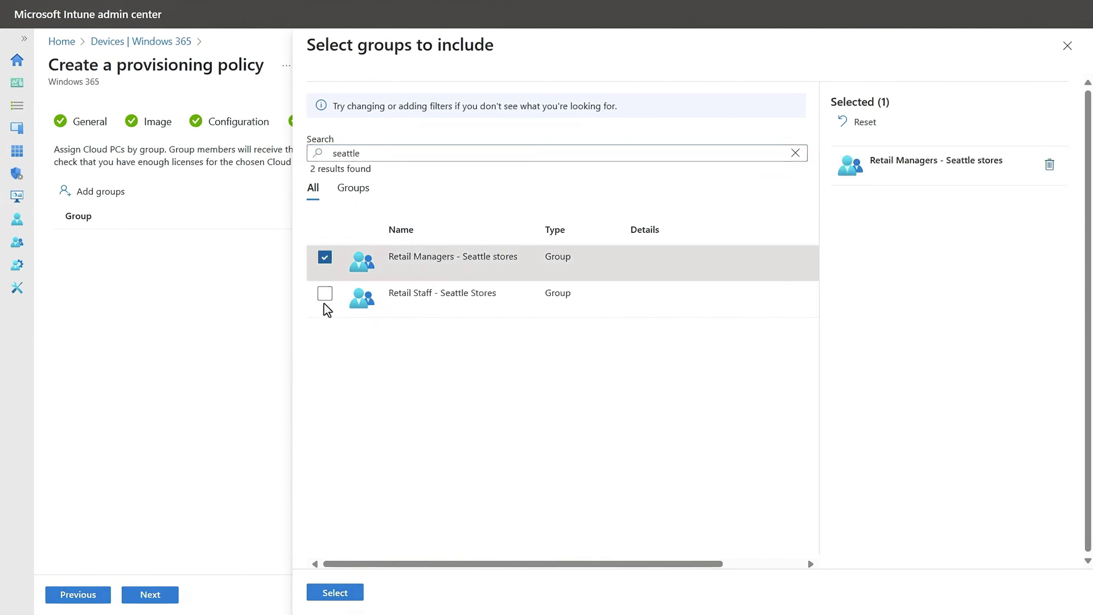
click(329, 593)
Step: Give the group the 2vCPU/8GB/128GB Frontline Cloud PC size
click(588, 243)
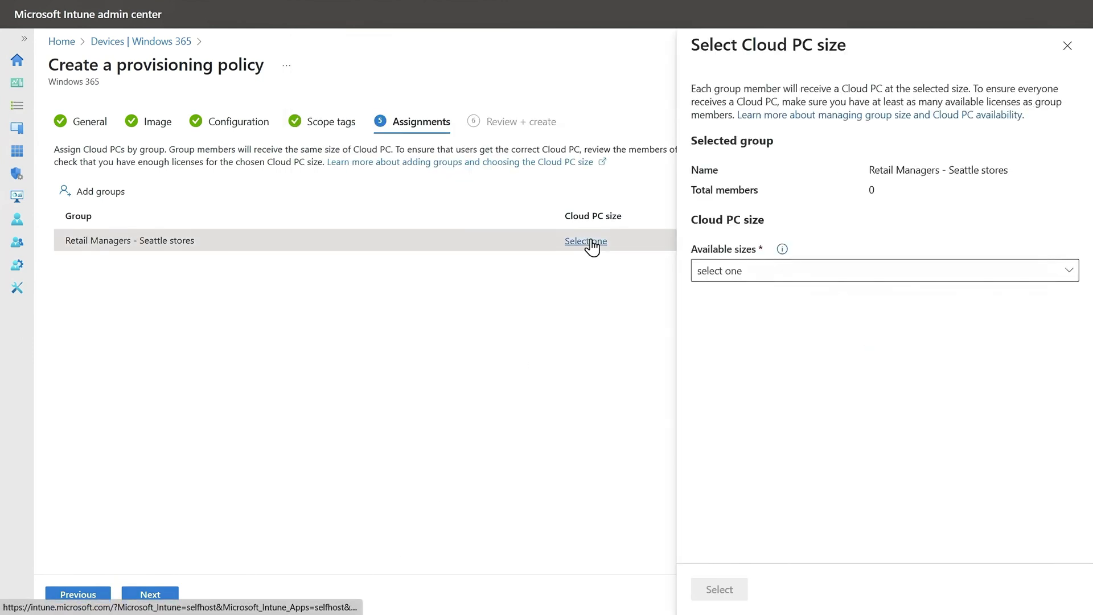
click(751, 273)
click(778, 320)
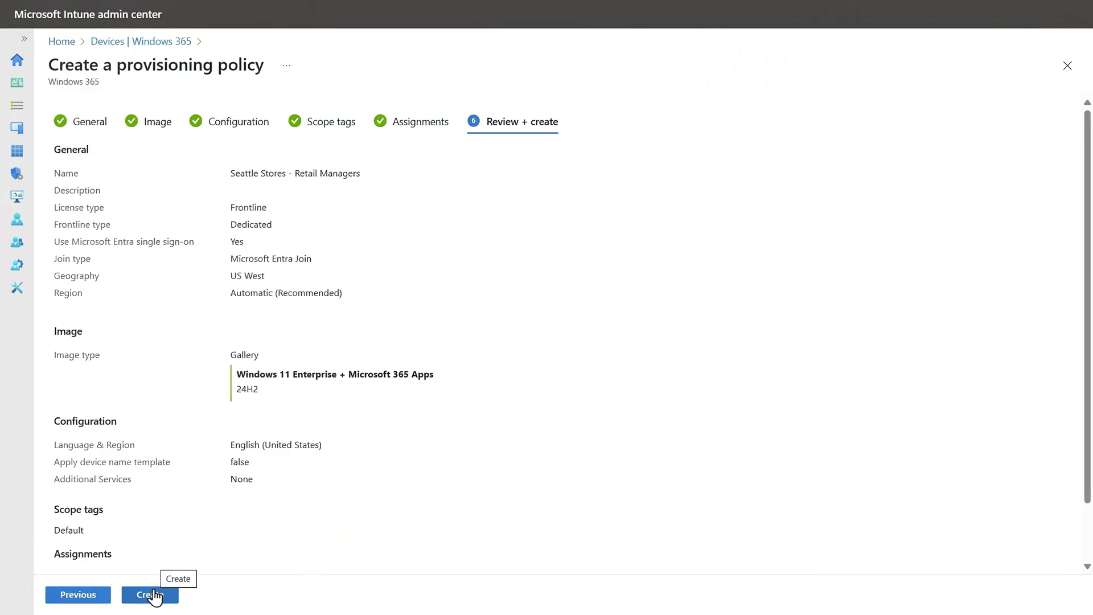
Step: Create the Seattle Stores - Retail Managers provisioning policy
click(153, 594)
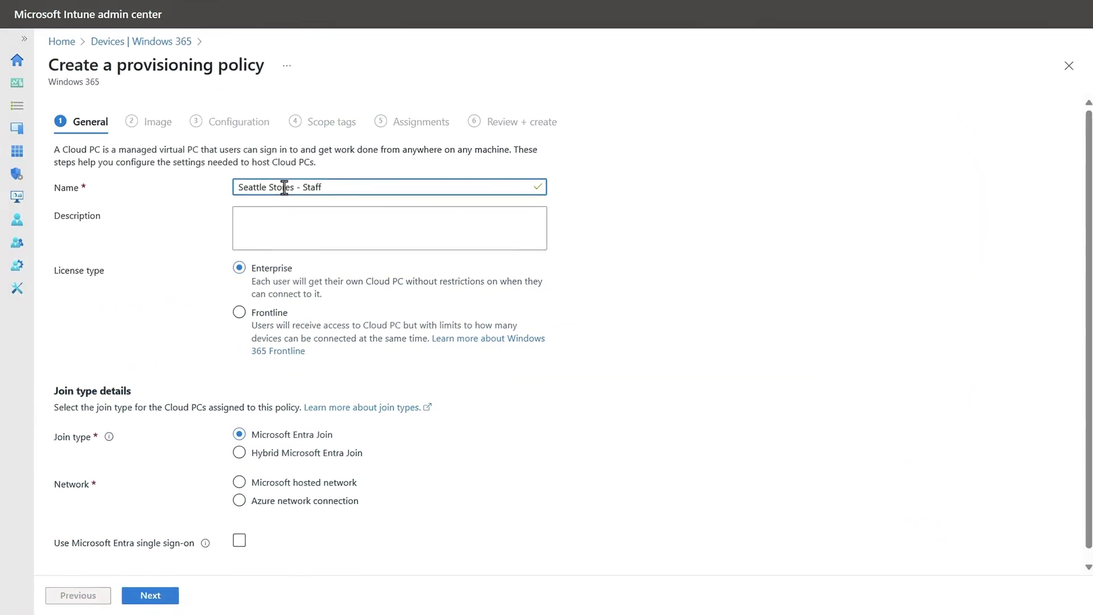
Step: Make the Staff policy Frontline Shared on a Microsoft hosted network in US West with Entra SSO
click(254, 317)
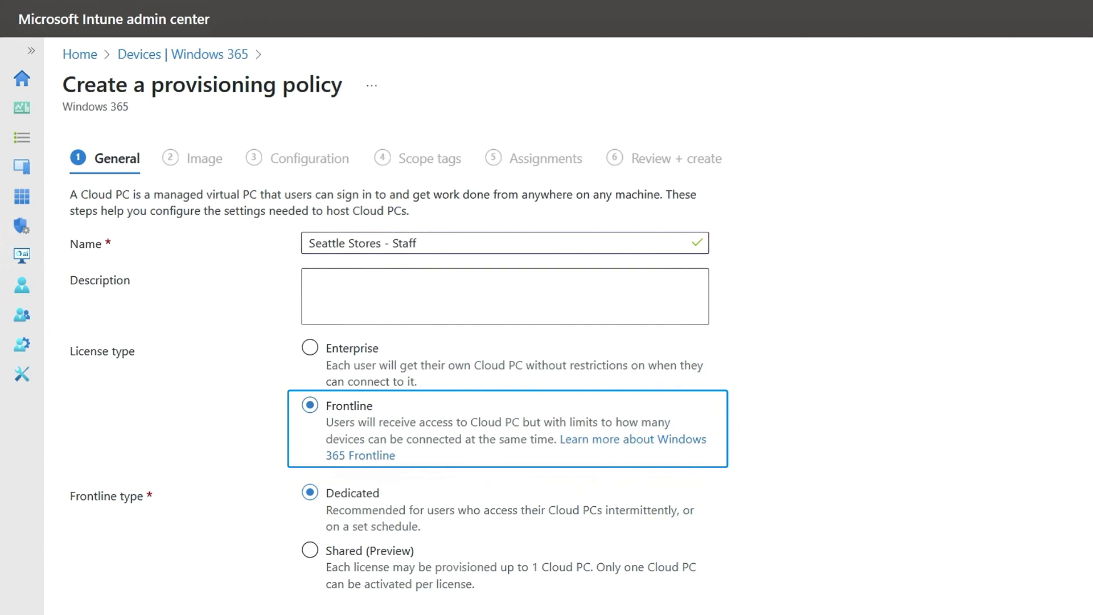
scroll(896, 562, down, 1)
scroll(895, 561, down, 2)
click(320, 413)
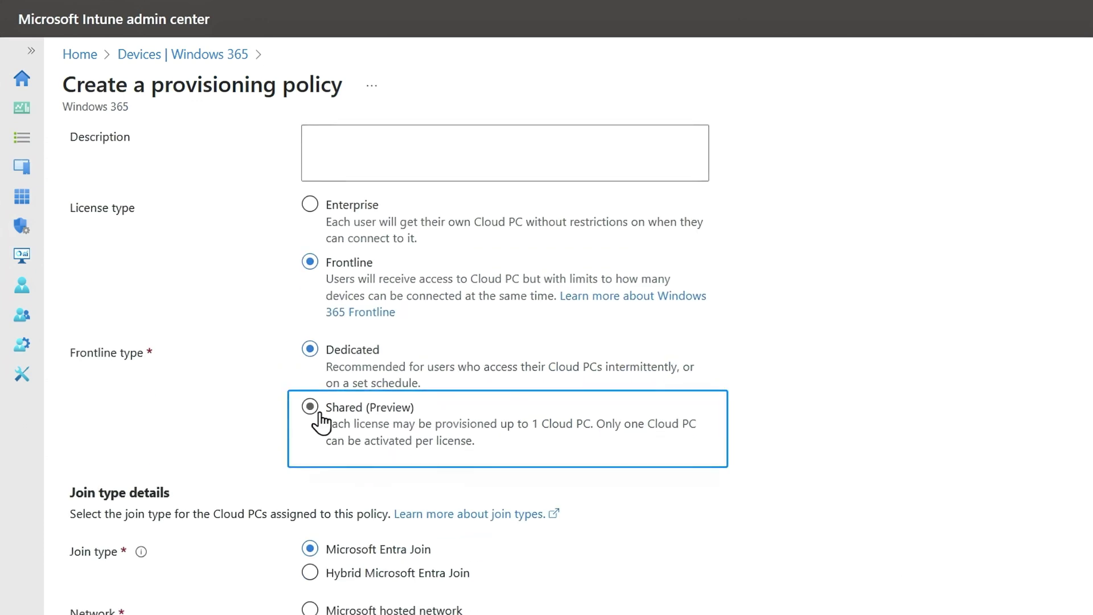
scroll(317, 452, down, 1)
scroll(354, 469, down, 2)
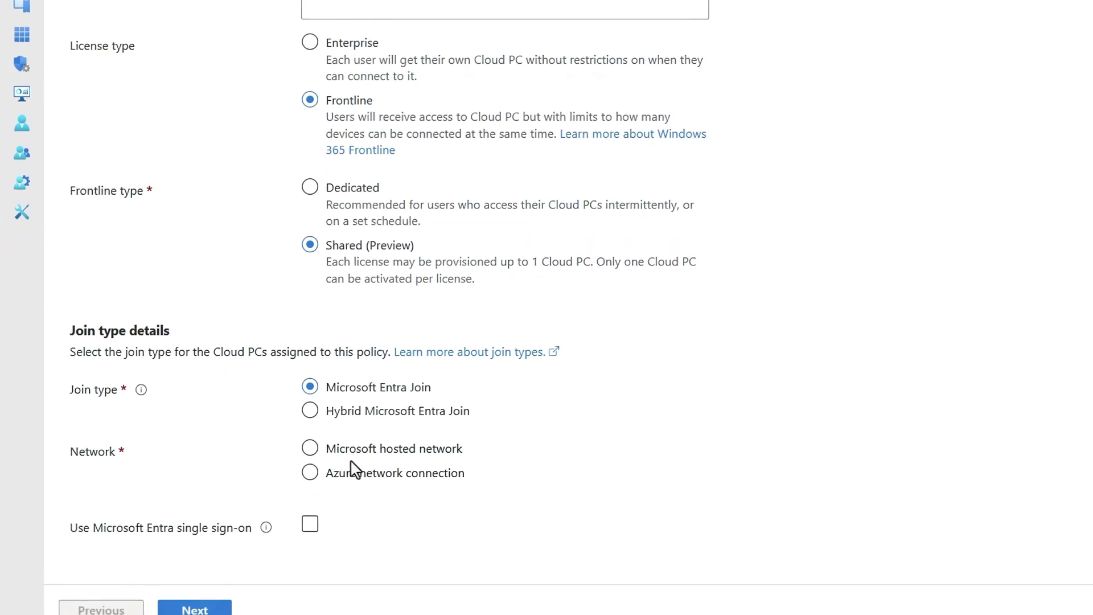
click(355, 440)
click(353, 494)
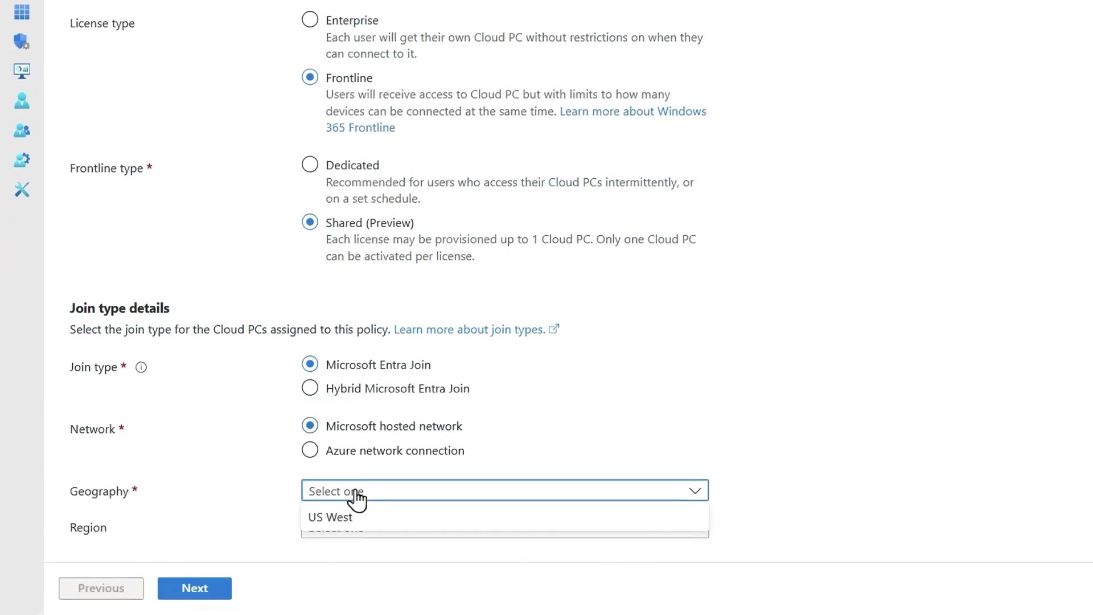
click(356, 518)
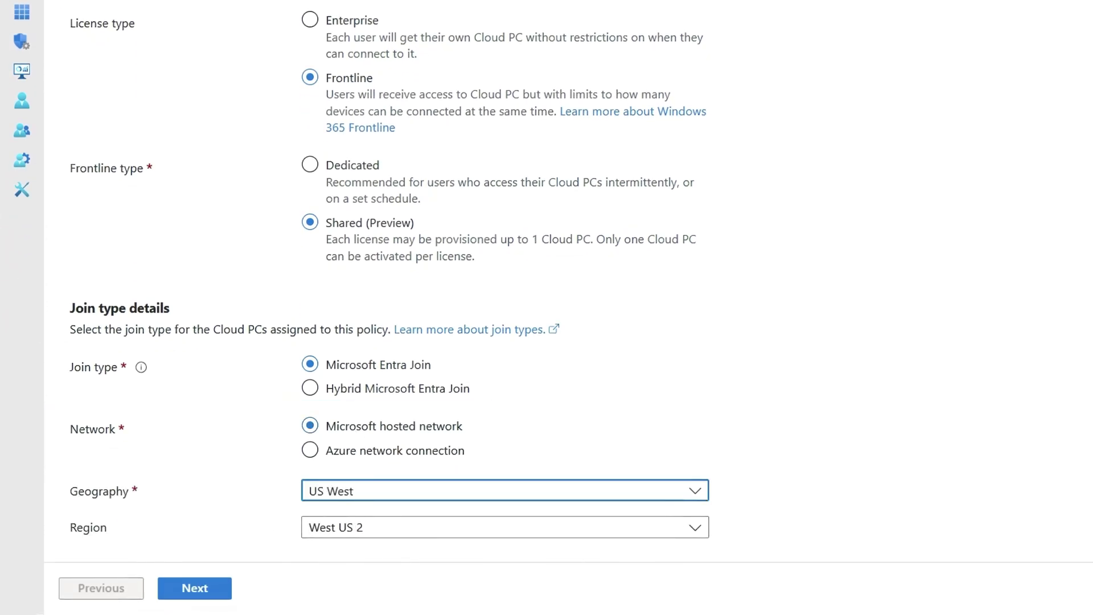
scroll(546, 342, down, 1)
click(309, 503)
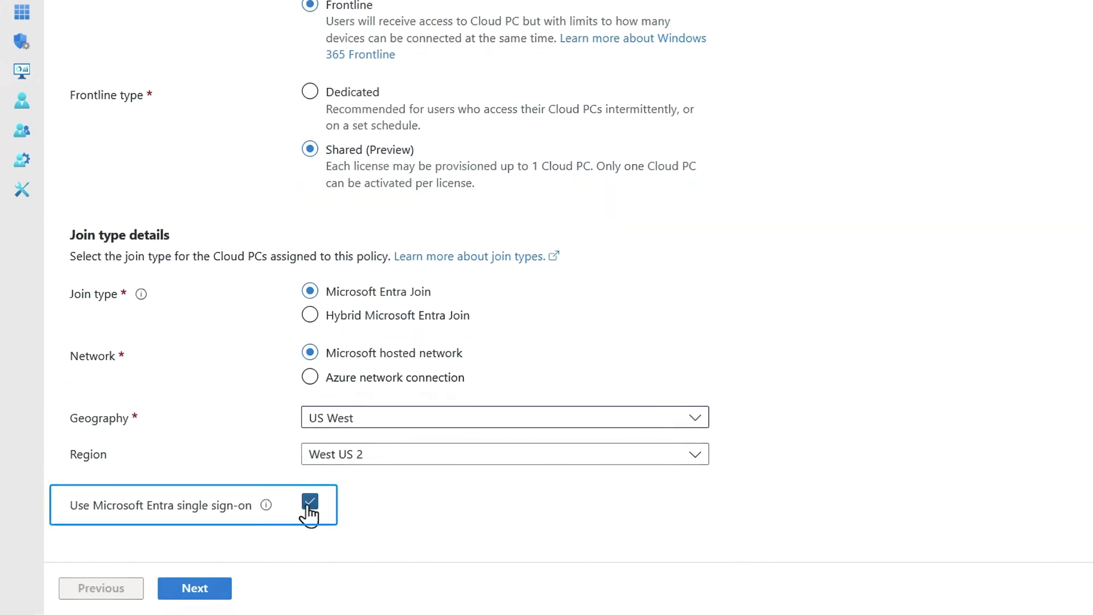
Step: Select the Windows 11 Enterprise 24H2 gallery image and continue to Configuration
click(193, 589)
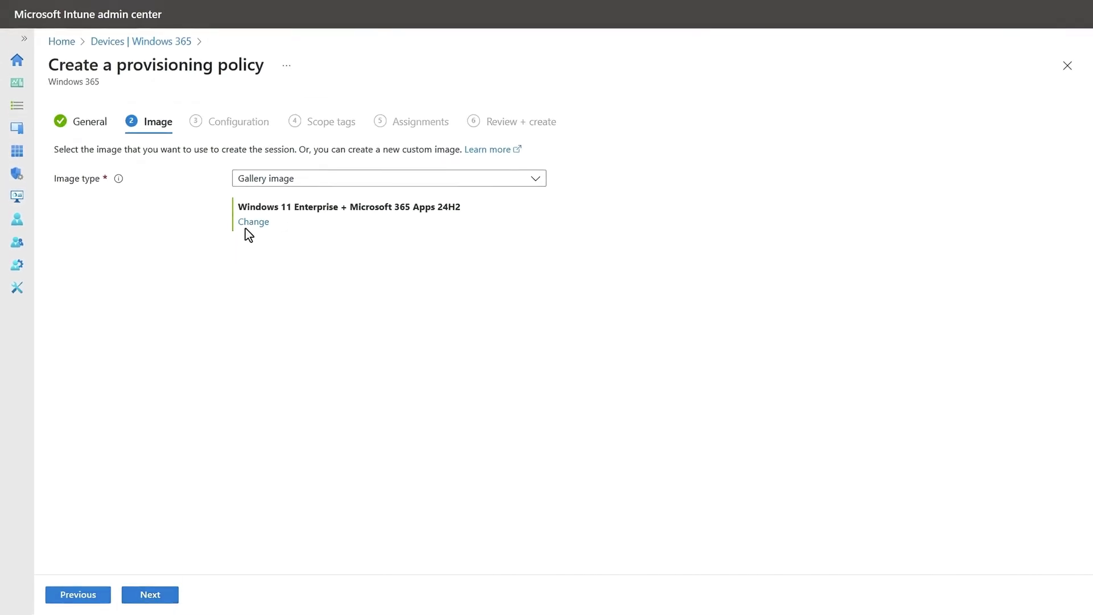
click(247, 224)
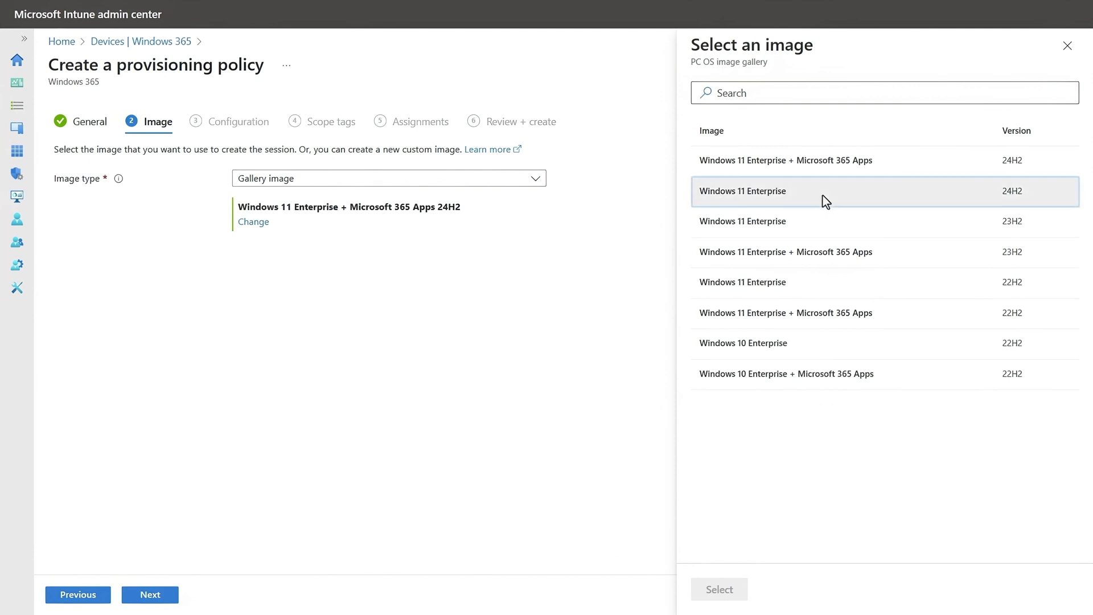
click(823, 198)
click(732, 589)
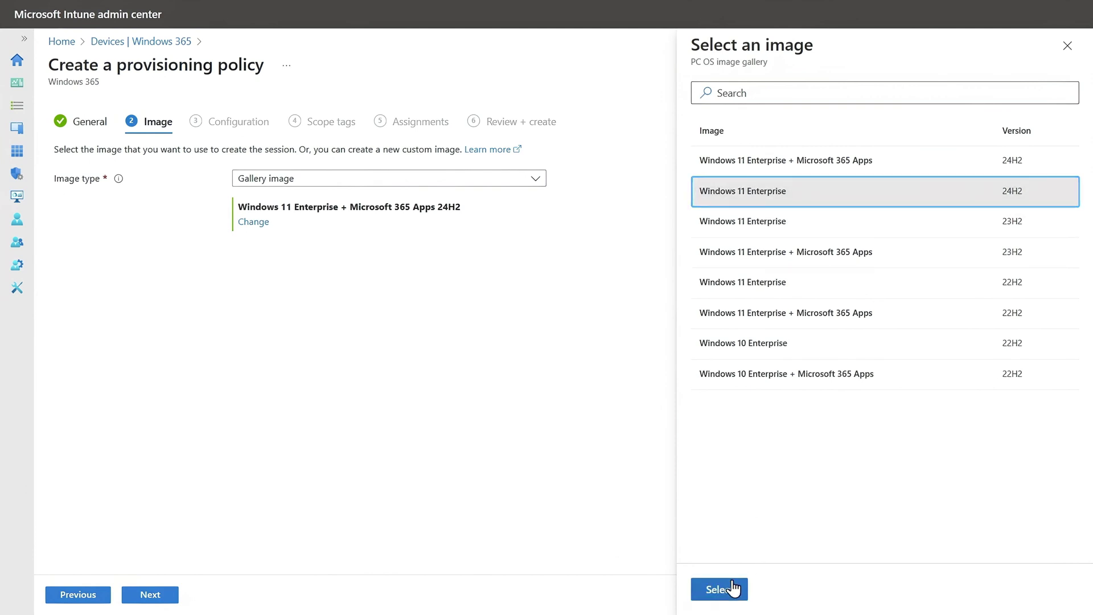
click(151, 598)
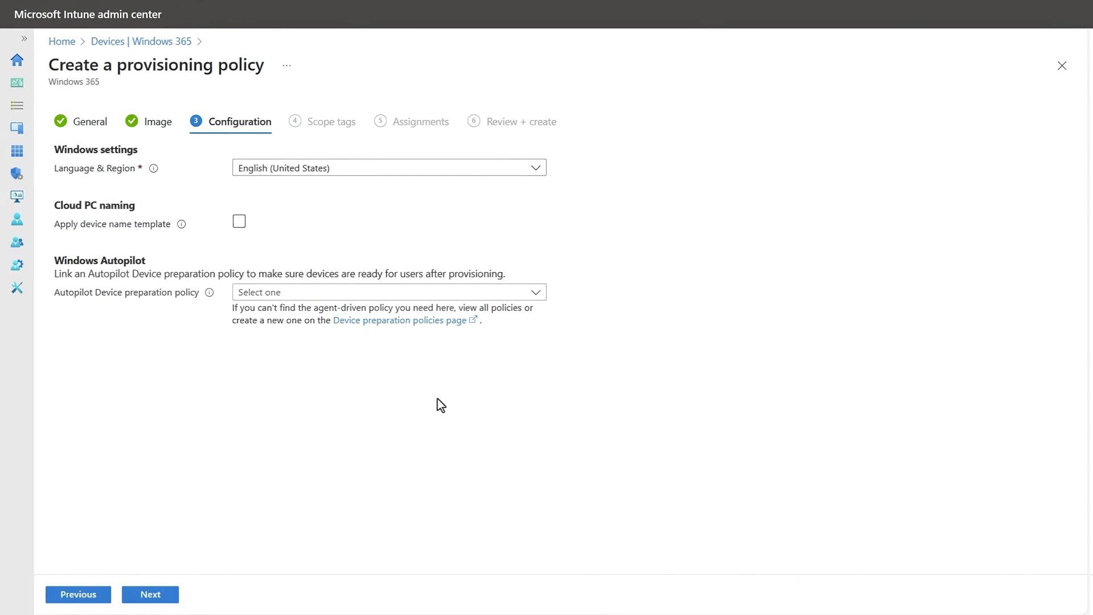
Step: Link Seattle Store - Core Applications and Scripts with a 30-minute limit, blocking connection on failure
click(538, 295)
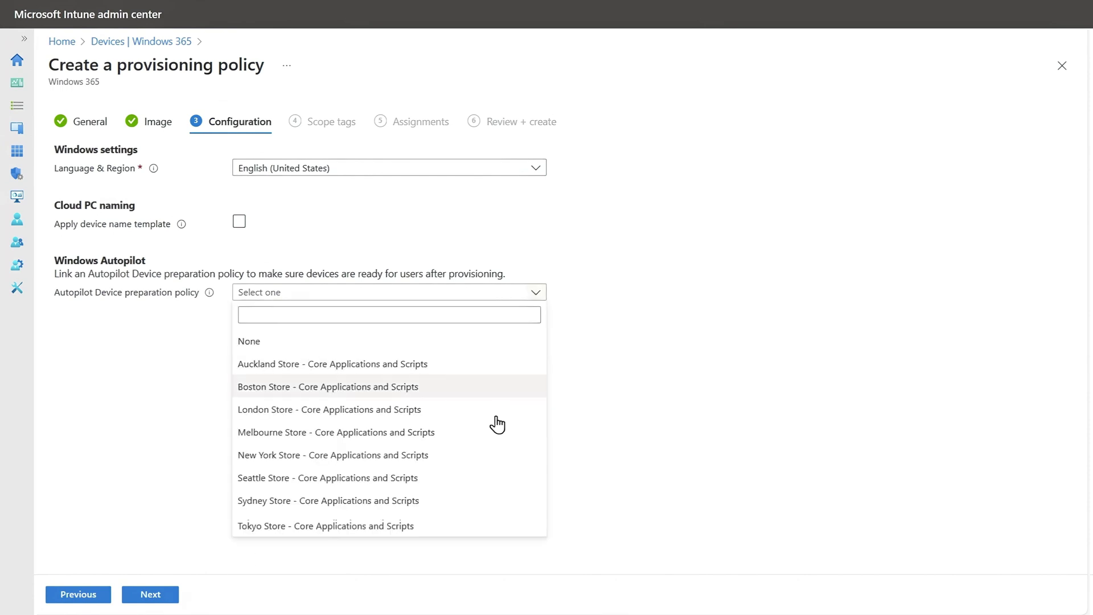
click(483, 477)
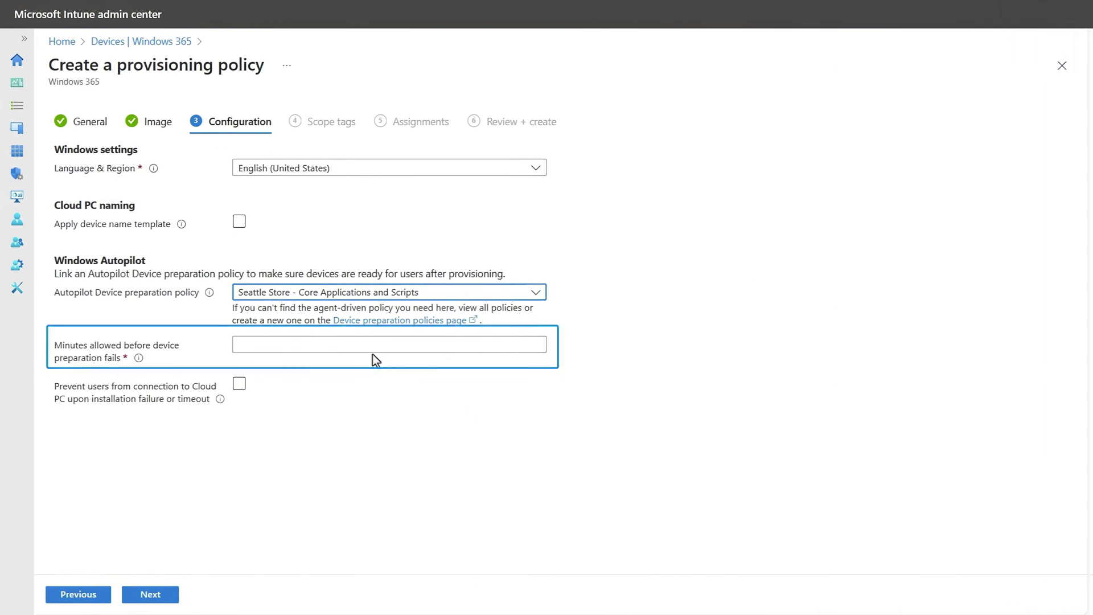
click(372, 346)
text(30)
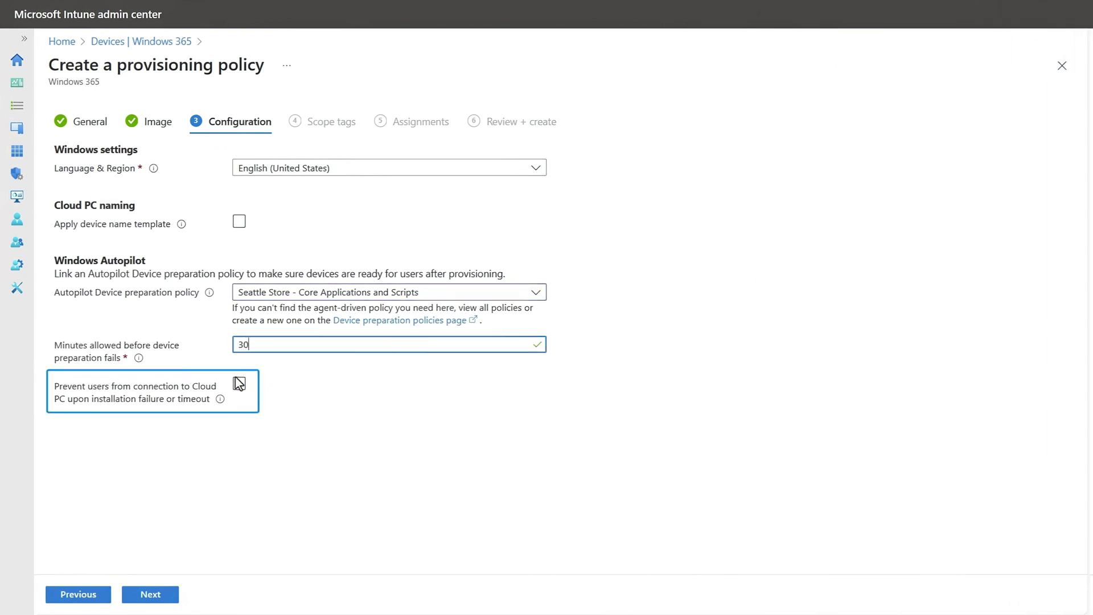
click(240, 386)
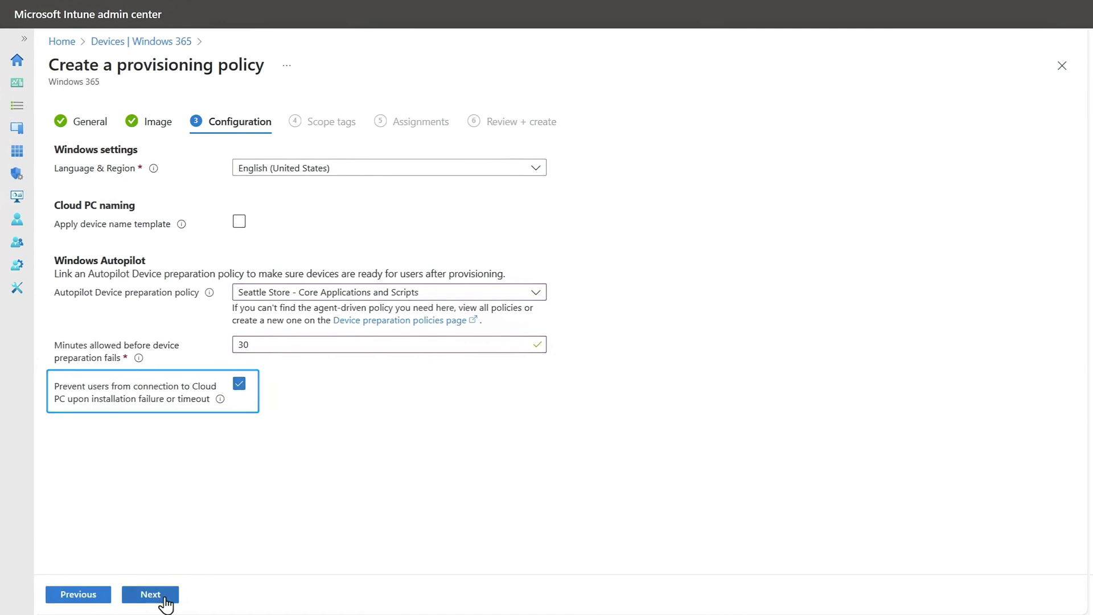
click(163, 597)
click(152, 598)
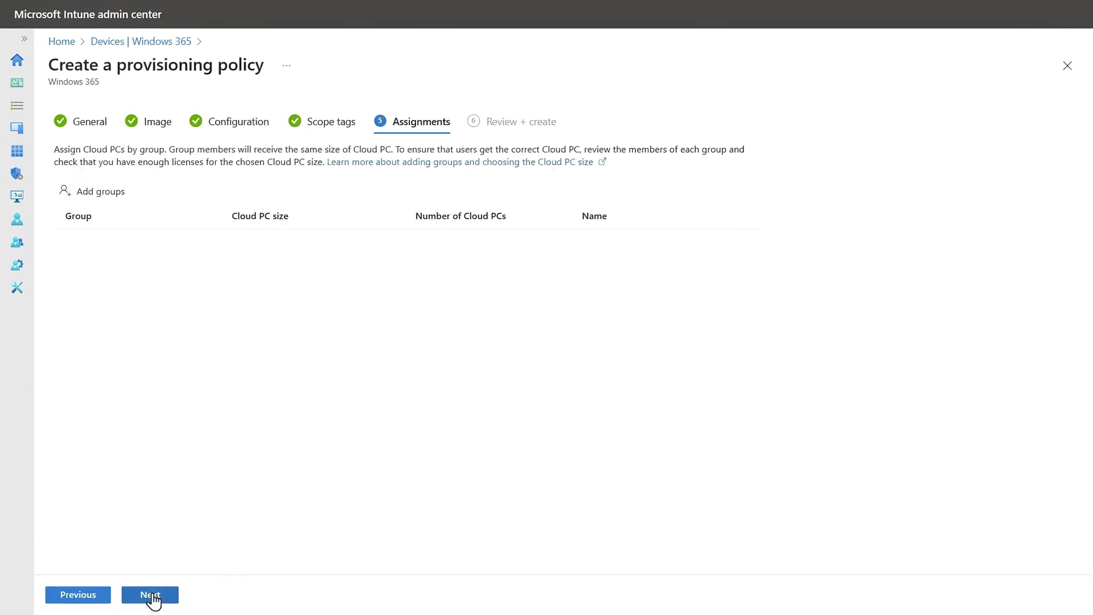
Step: Assign Retail Staff - Seattle Stores the 2vCPU/8GB/128GB Frontline Cloud PC size
click(94, 191)
click(378, 166)
text(seattle)
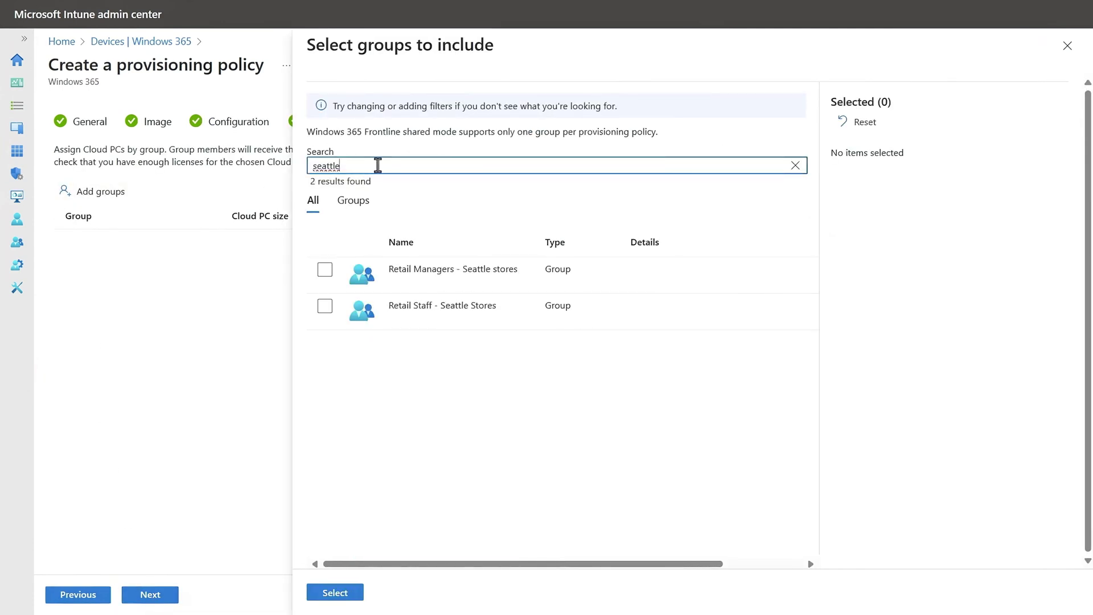
click(324, 305)
click(335, 591)
click(253, 240)
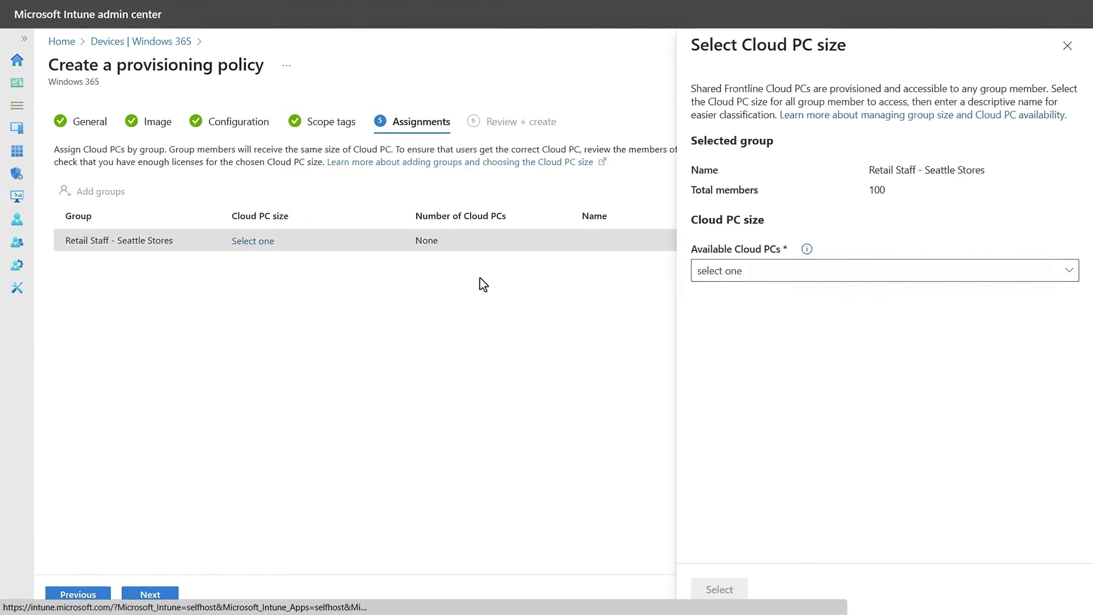
click(788, 276)
click(803, 321)
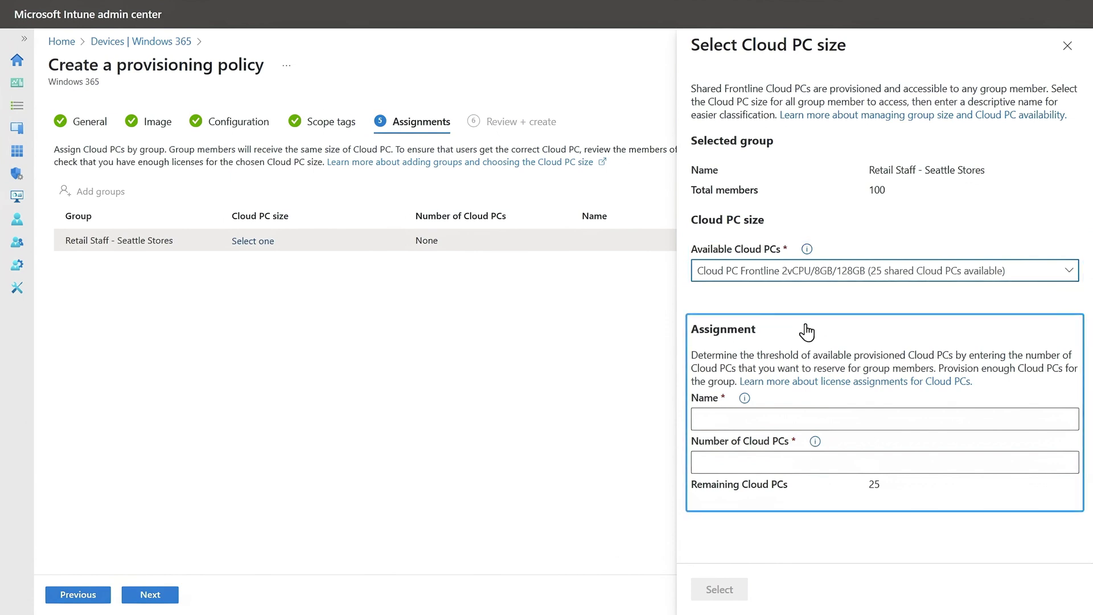
Step: Name the assignment Retail Station with 20 Cloud PCs and create the policy
click(794, 418)
text(Retail Station)
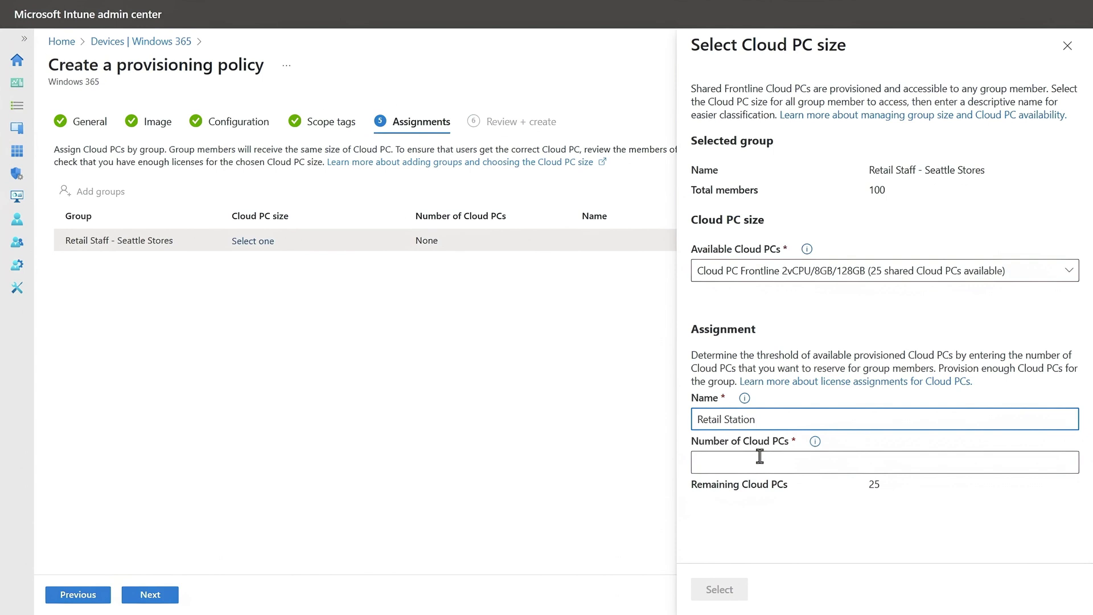
click(760, 462)
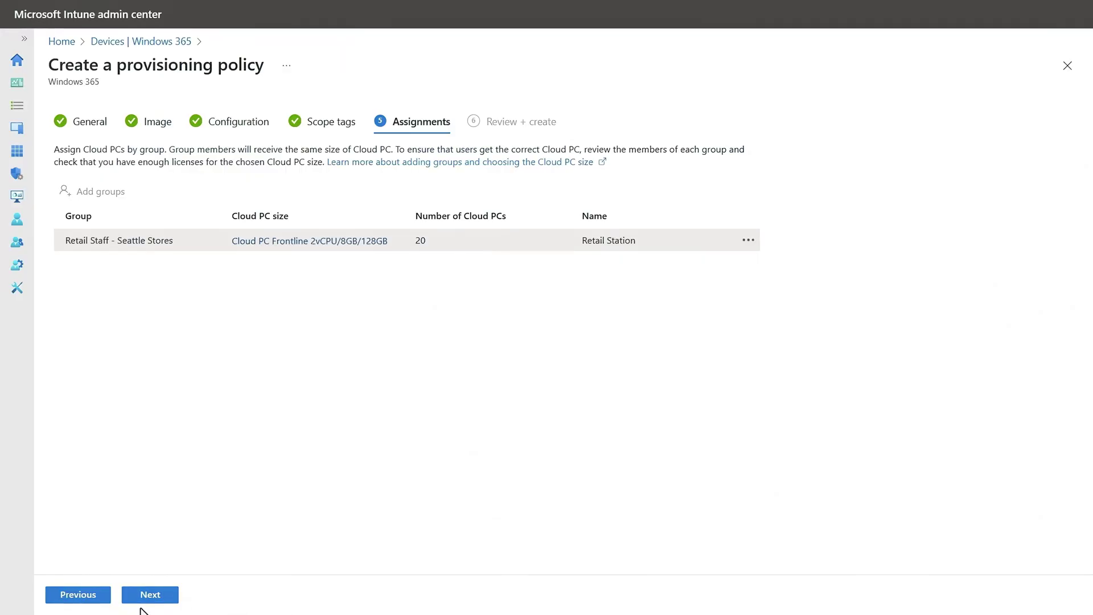
click(150, 595)
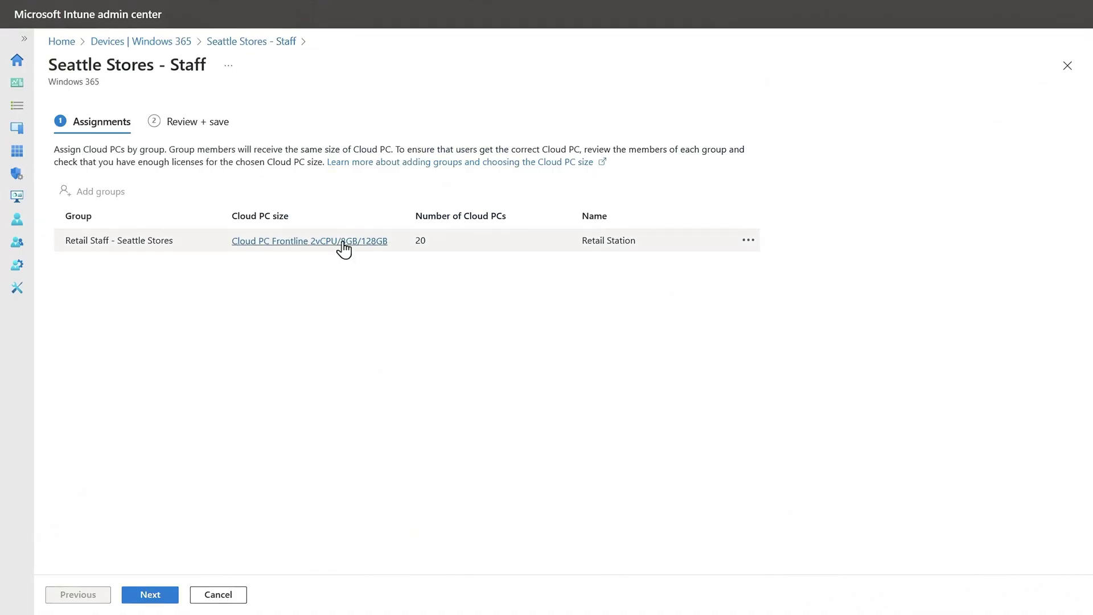
Step: Reduce the Retail Station group's Cloud PC count from 20 to 2
click(342, 242)
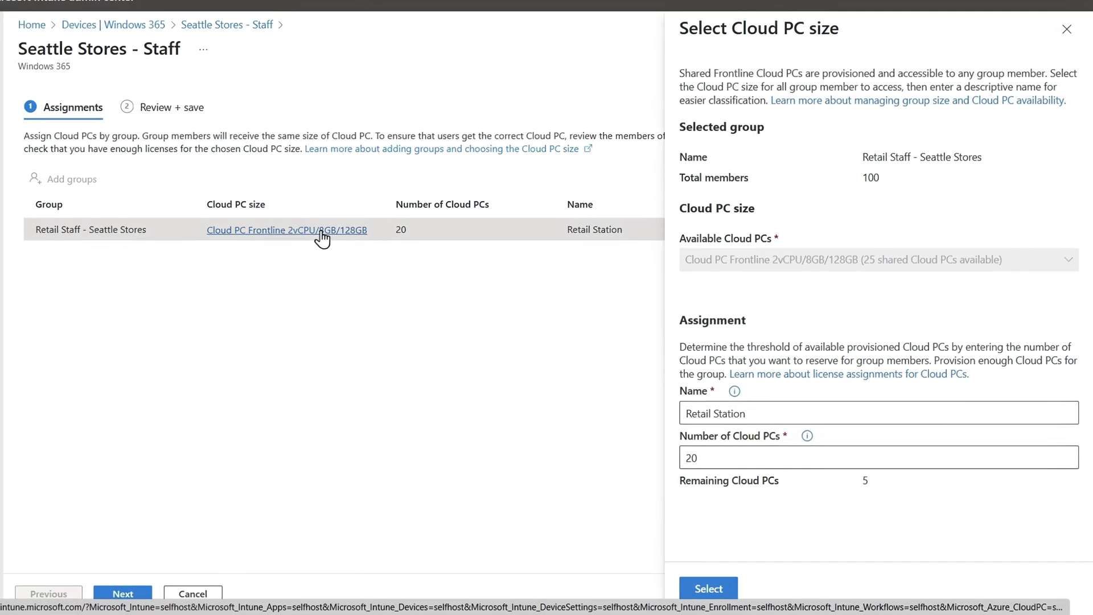
key(BackSpace)
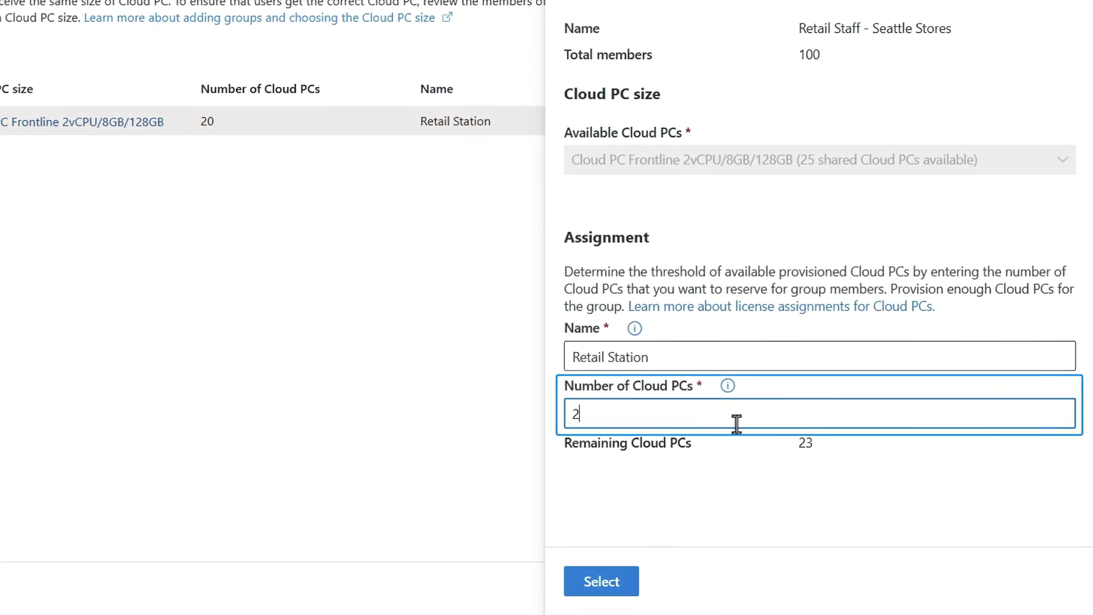
text(5)
click(597, 580)
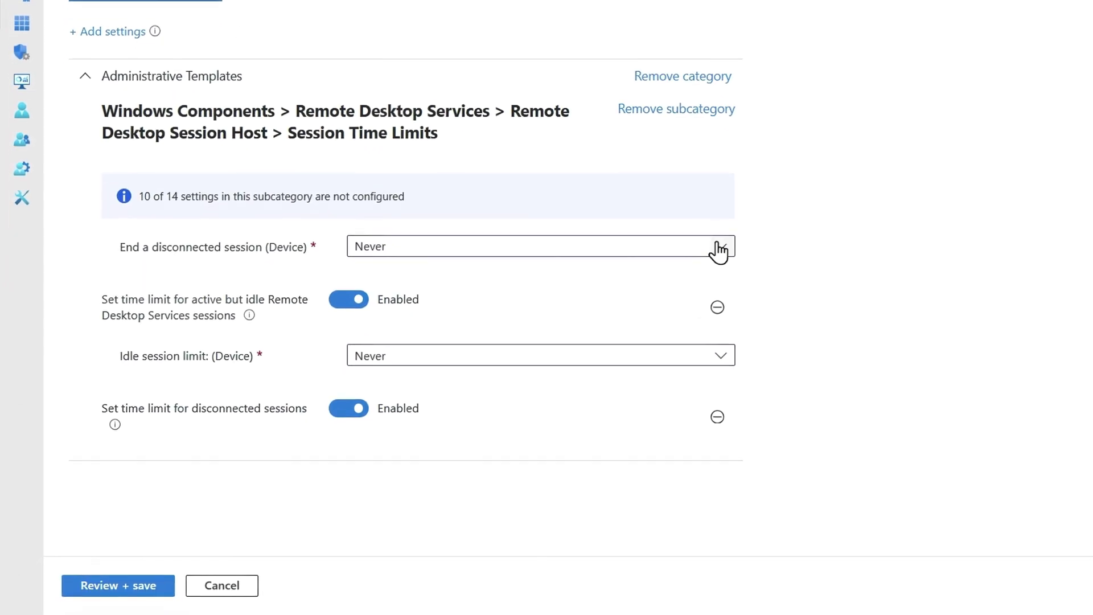
Step: End disconnected sessions after 1 minute, set the idle limit to 5 minutes, and save
click(720, 248)
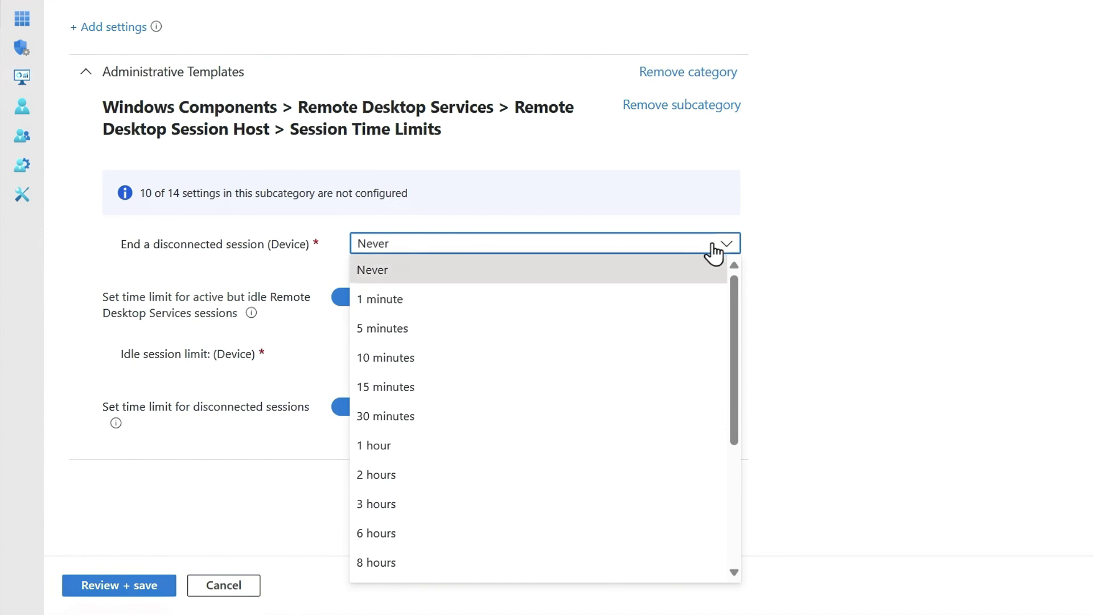
click(679, 300)
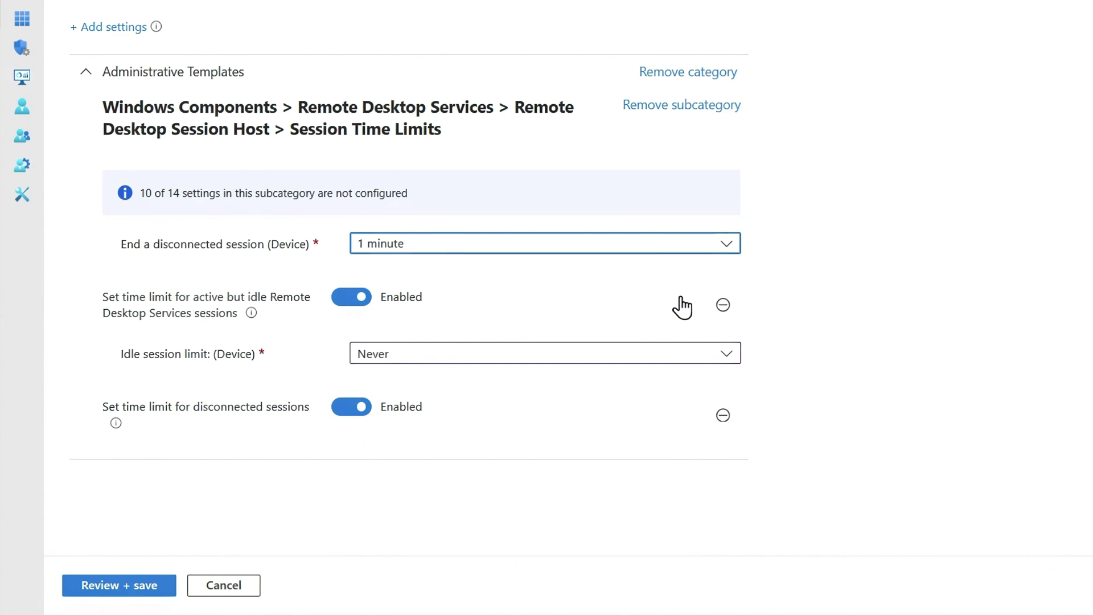
click(683, 353)
scroll(666, 240, up, 5)
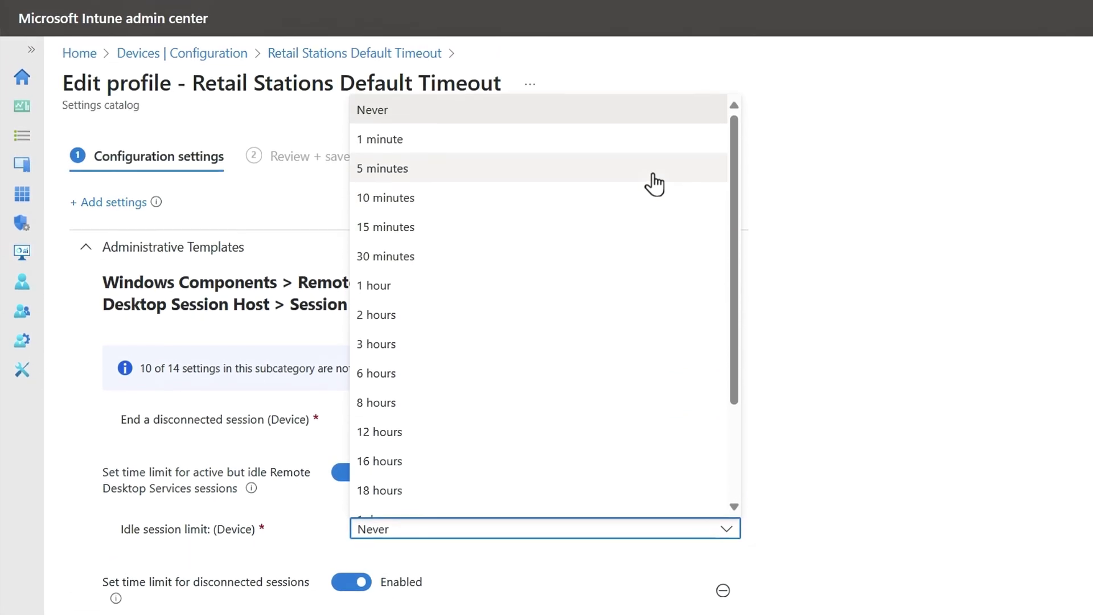
click(649, 172)
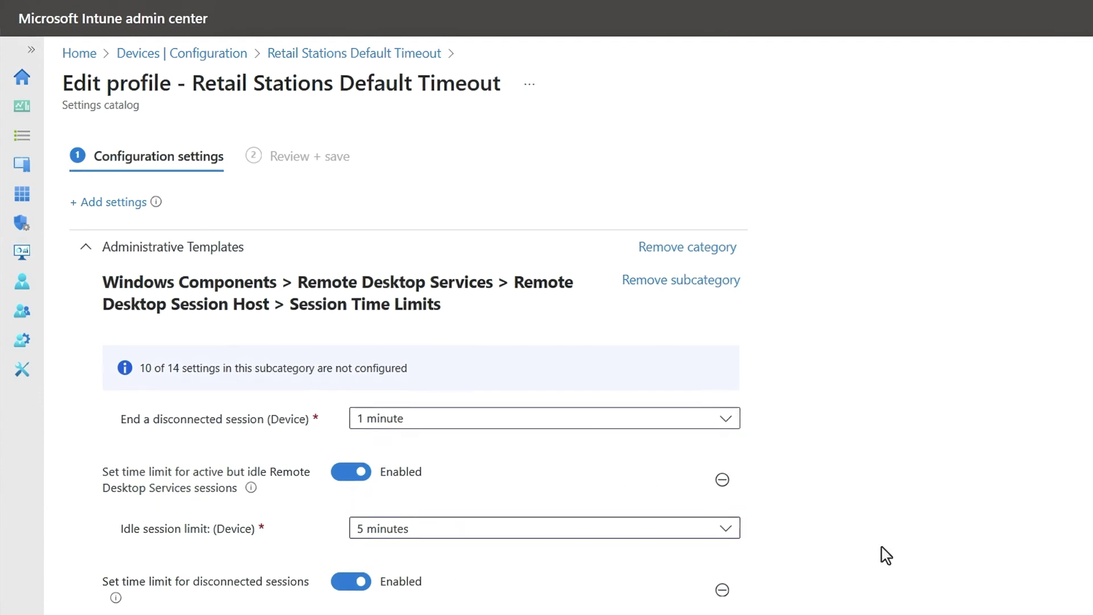
click(92, 592)
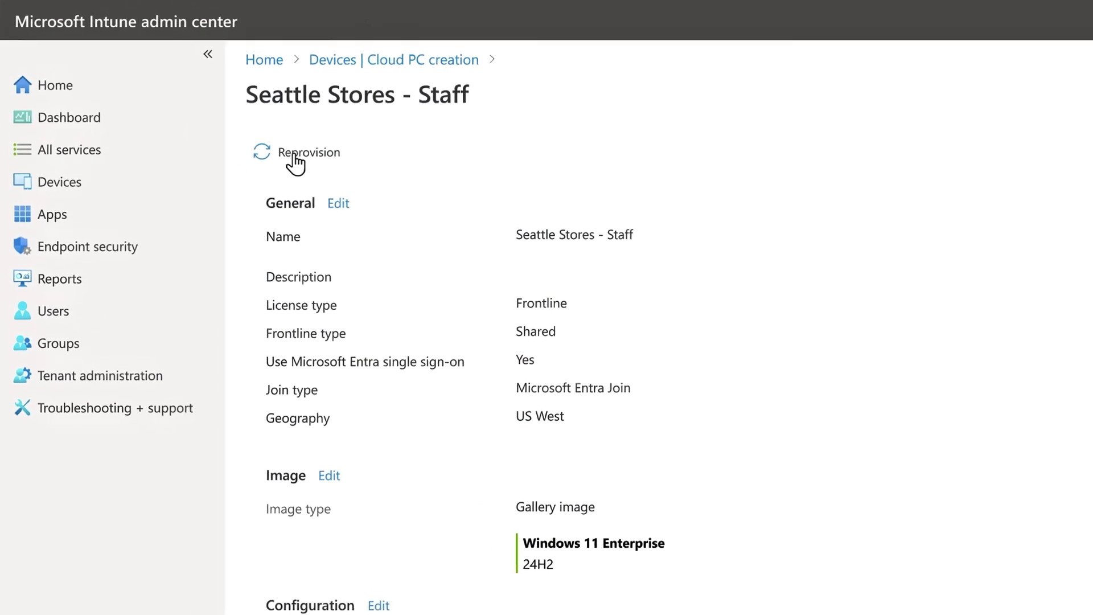
Step: Cancel the immediate reprovision and switch Schedule reprovision on for Seattle Stores - Staff
click(295, 165)
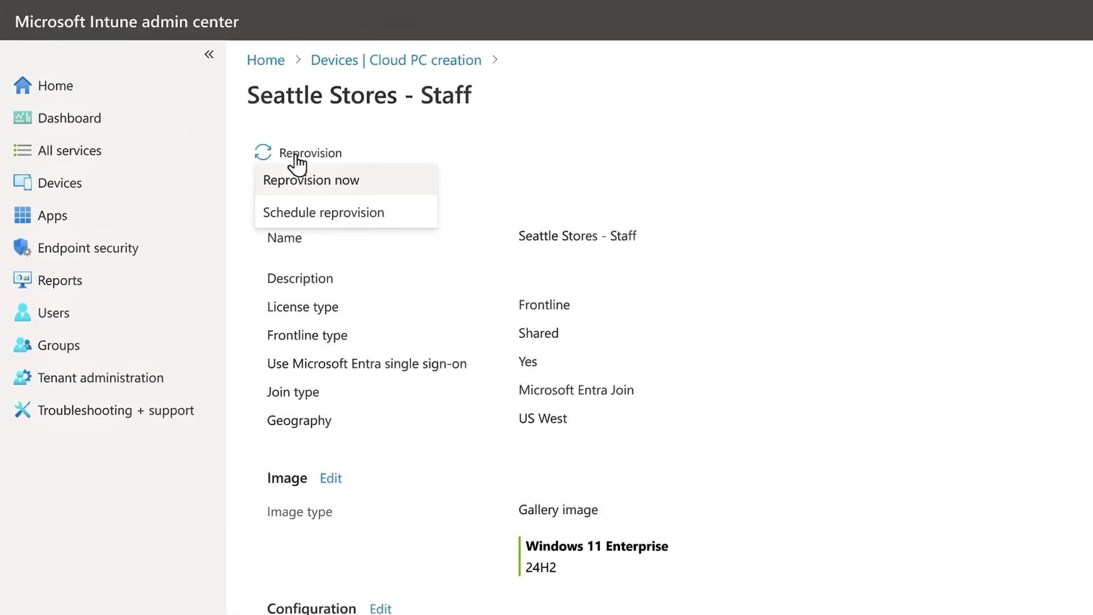
click(322, 183)
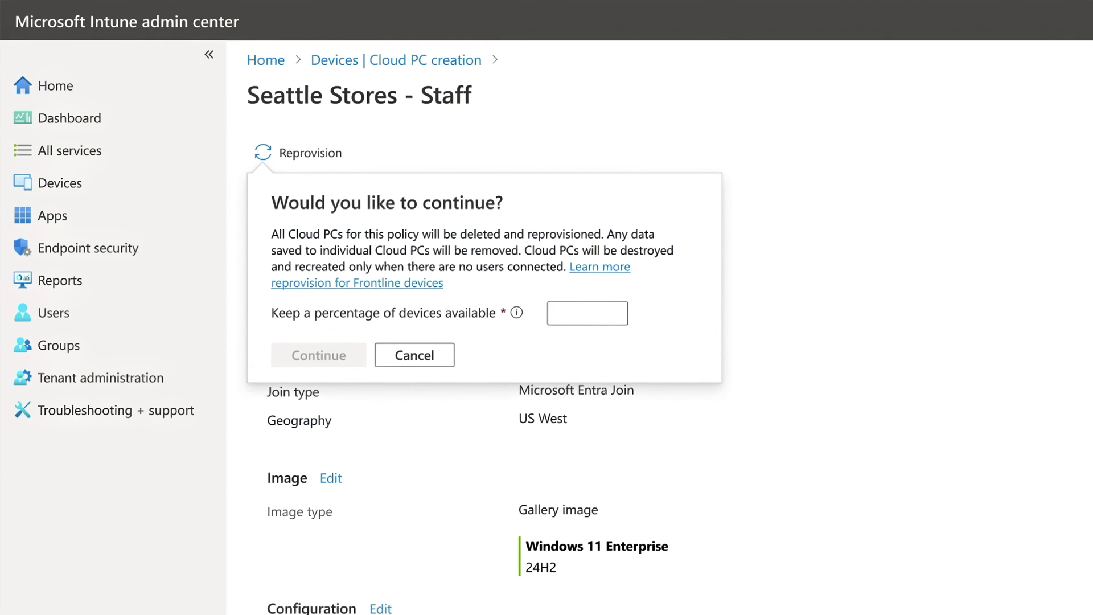
click(416, 353)
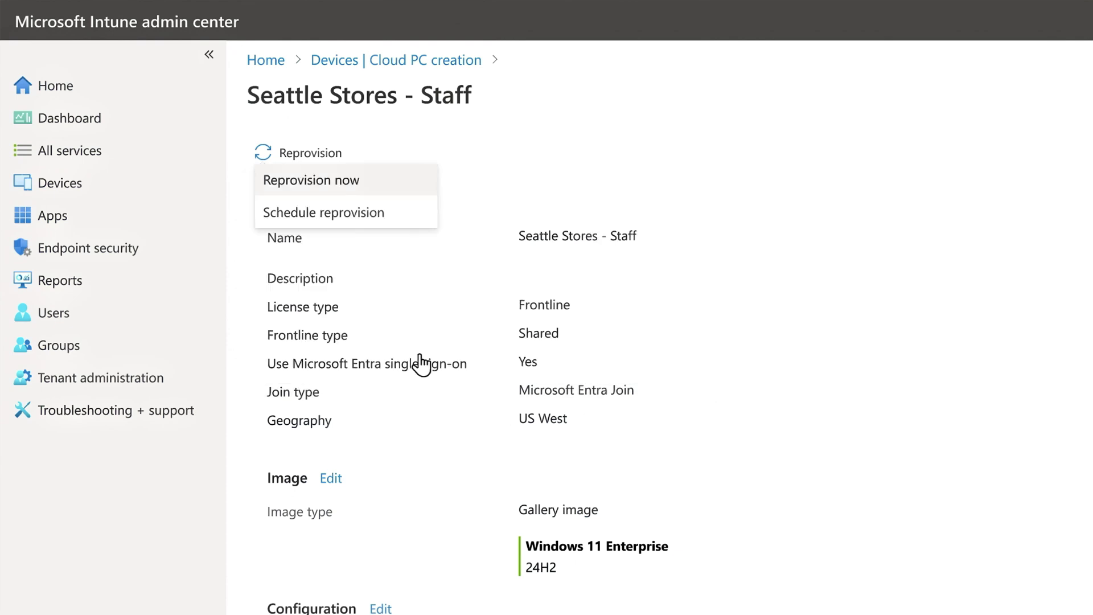
click(387, 227)
click(893, 205)
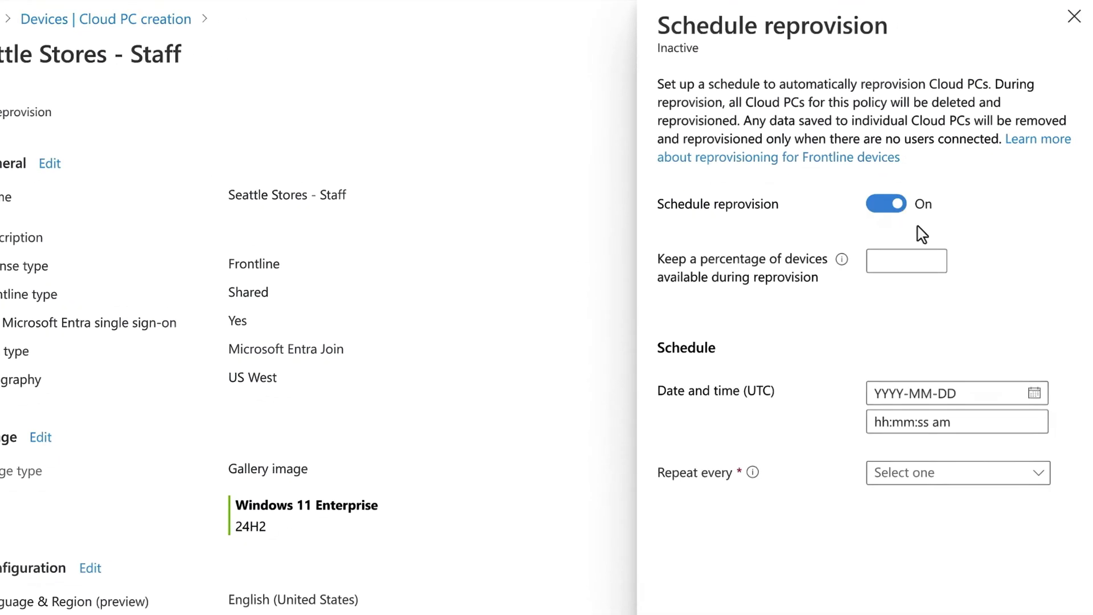
Step: Expand the Repeat every dropdown to show Once, Weekly and Monthly
click(1028, 478)
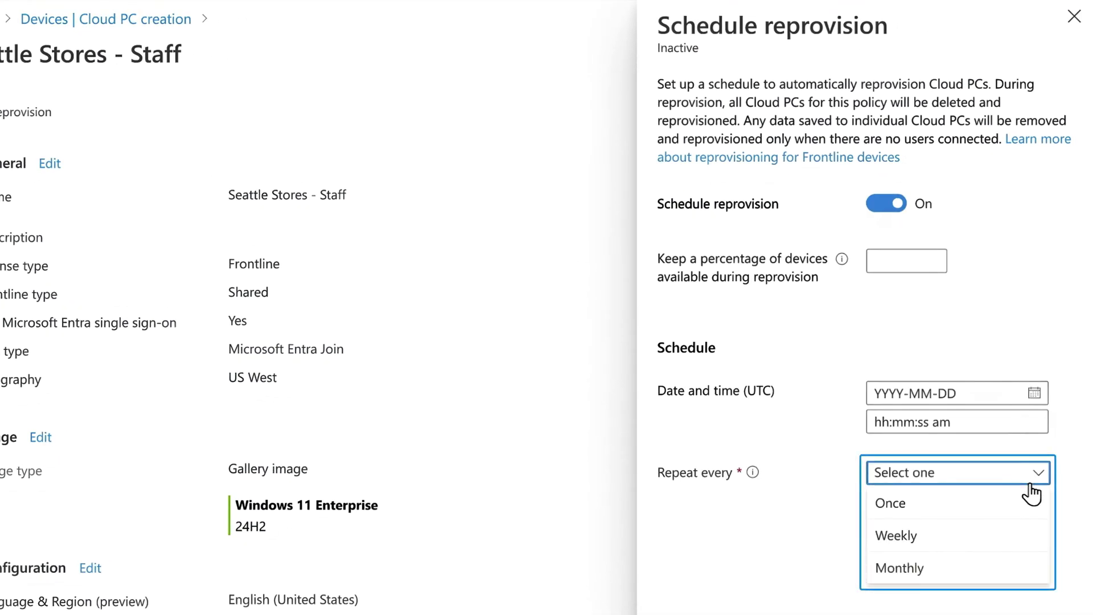